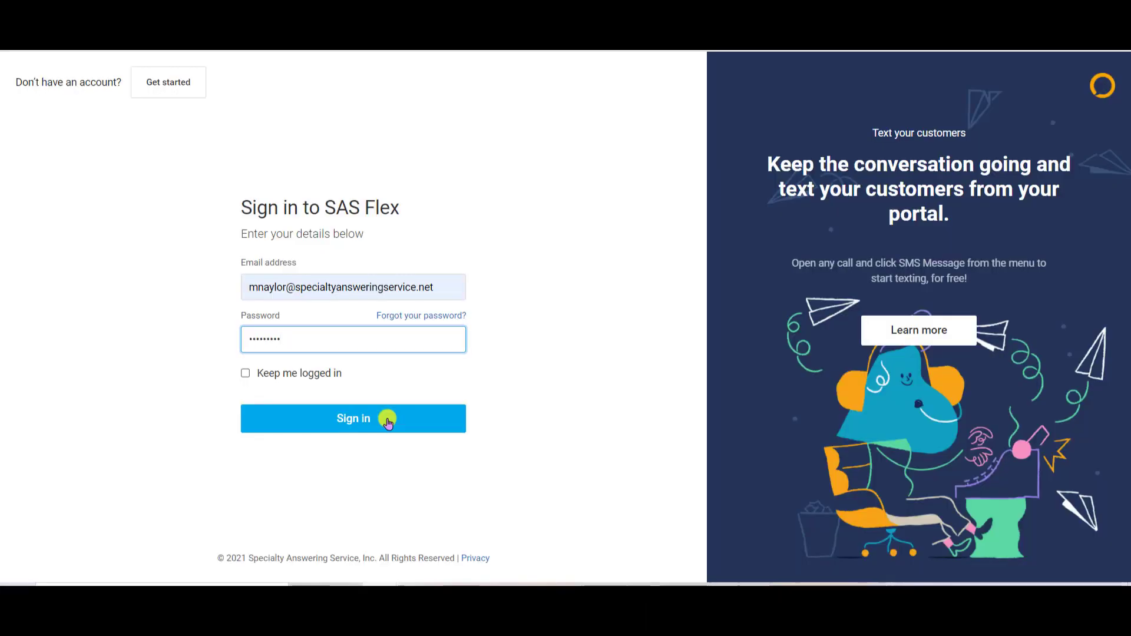
- Sign in and look through the Oct 16 – Oct 22, 2021 Calls log
click(387, 416)
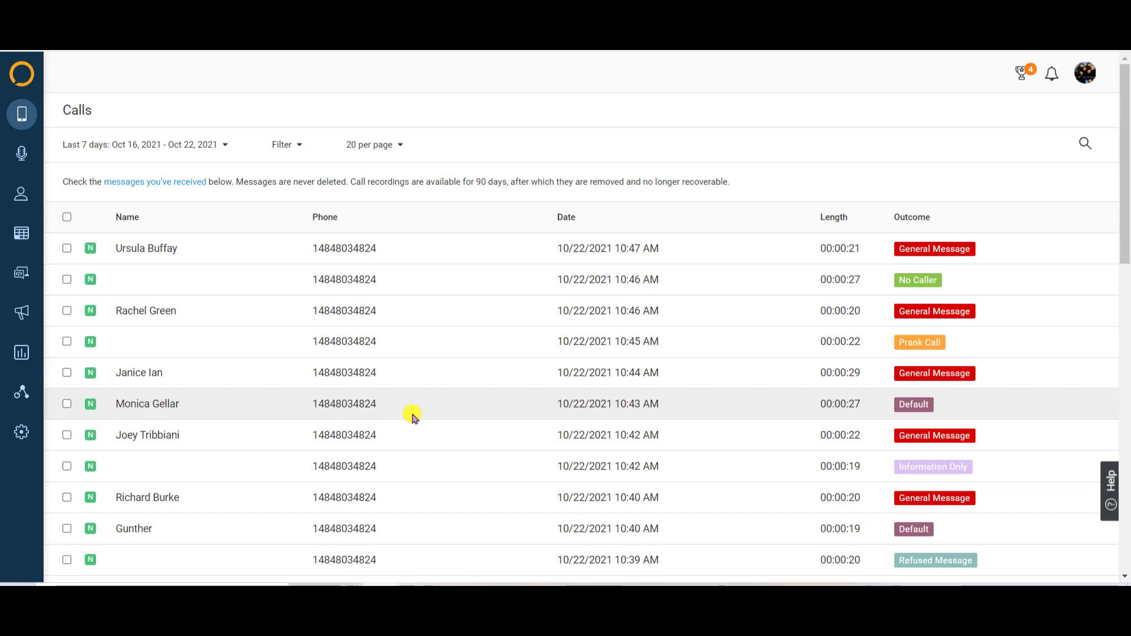
scroll(411, 327, down, 1)
scroll(412, 327, down, 4)
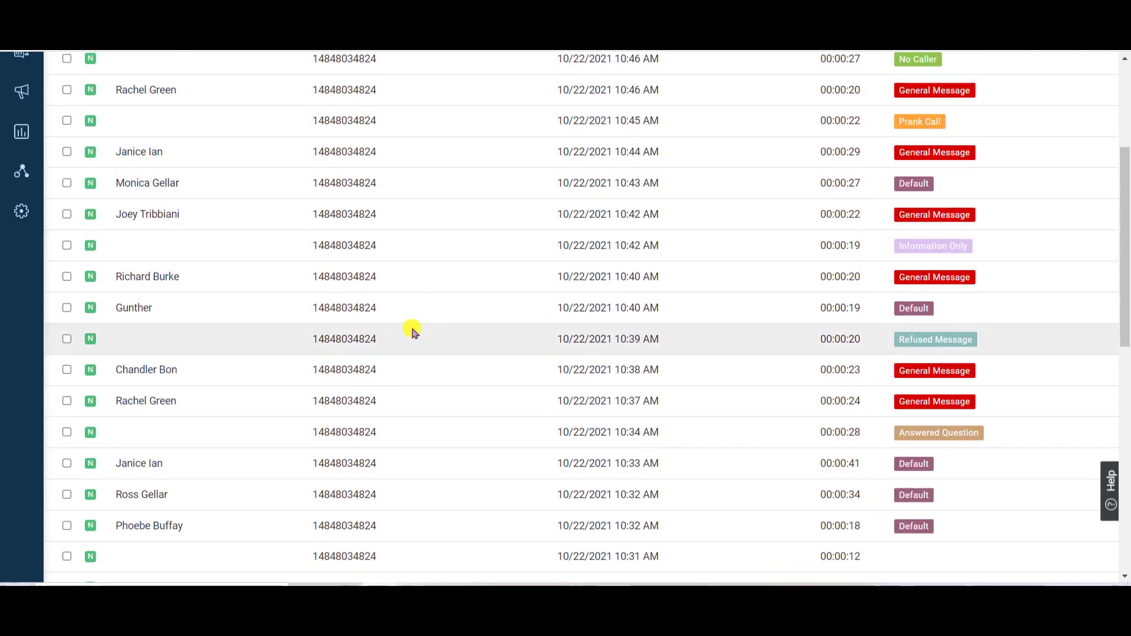
scroll(411, 329, up, 5)
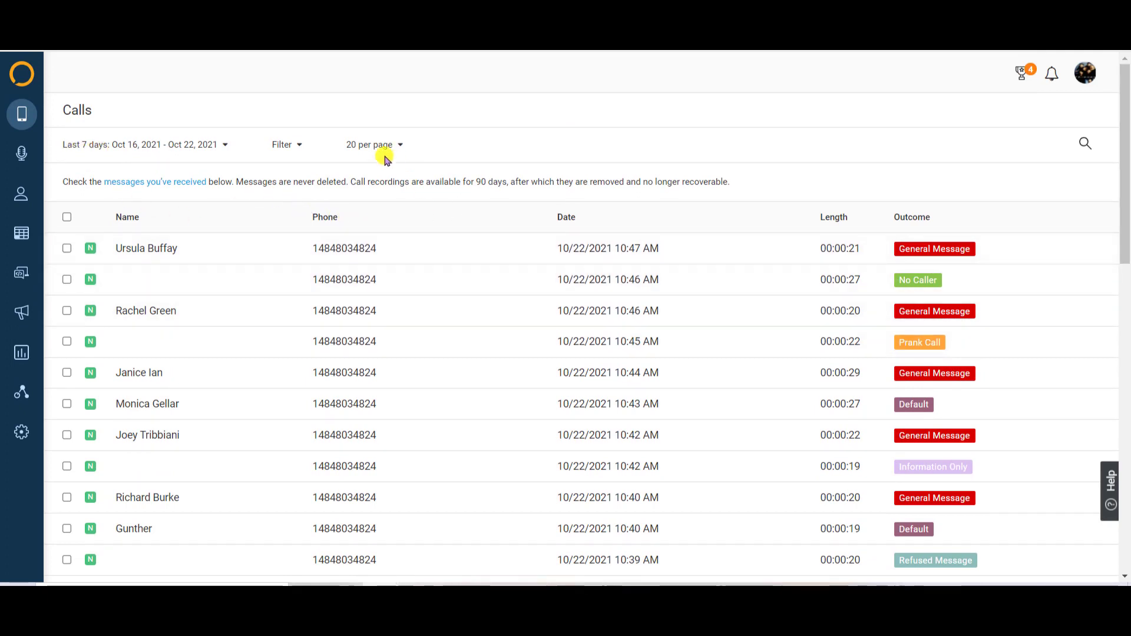
scroll(525, 361, down, 2)
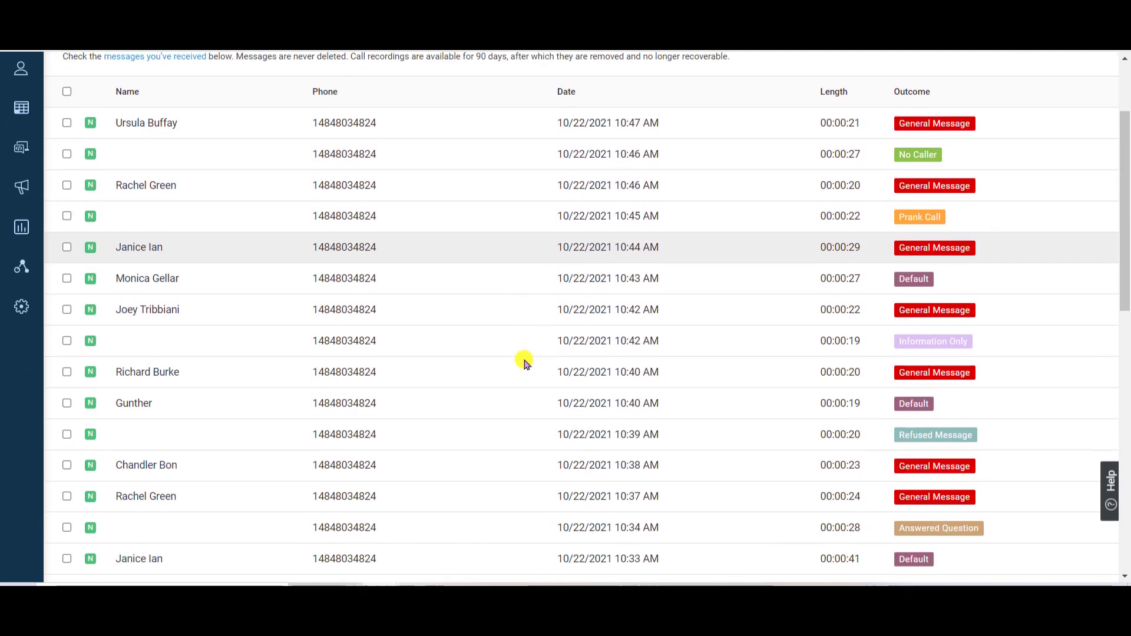
scroll(524, 361, down, 6)
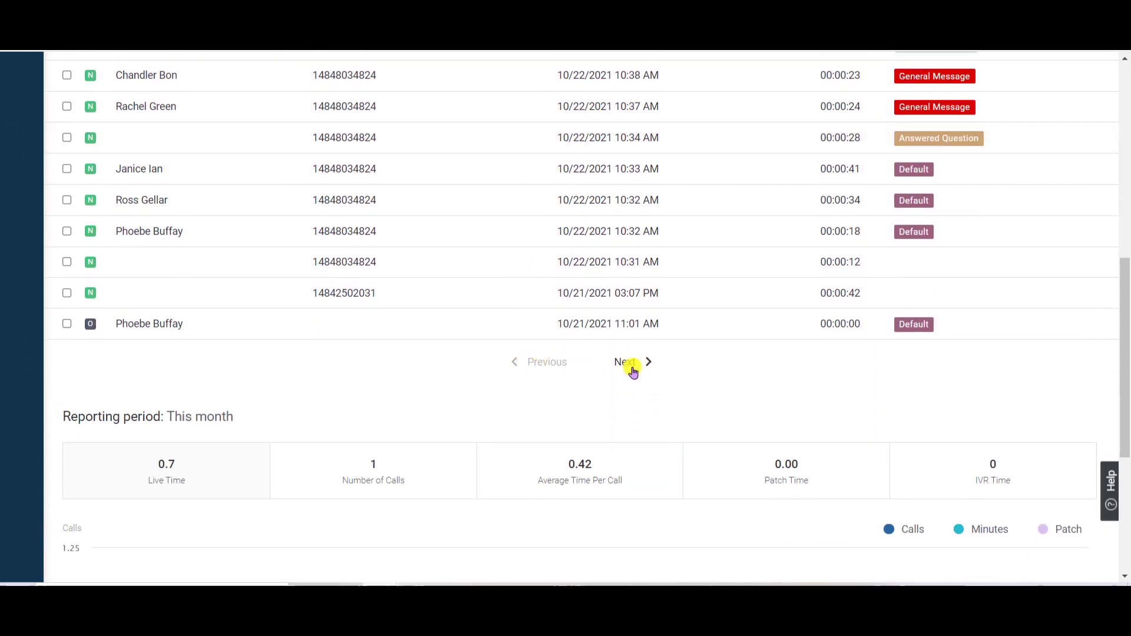
- View the second page of calls, then return to the first page
click(633, 369)
scroll(576, 396, up, 5)
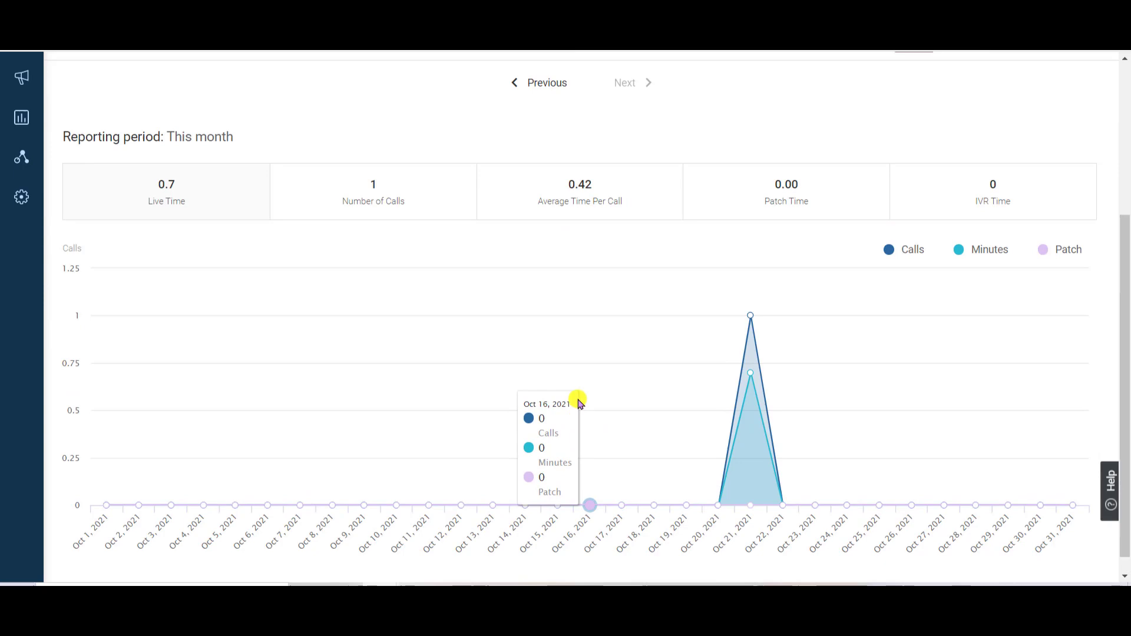
click(548, 321)
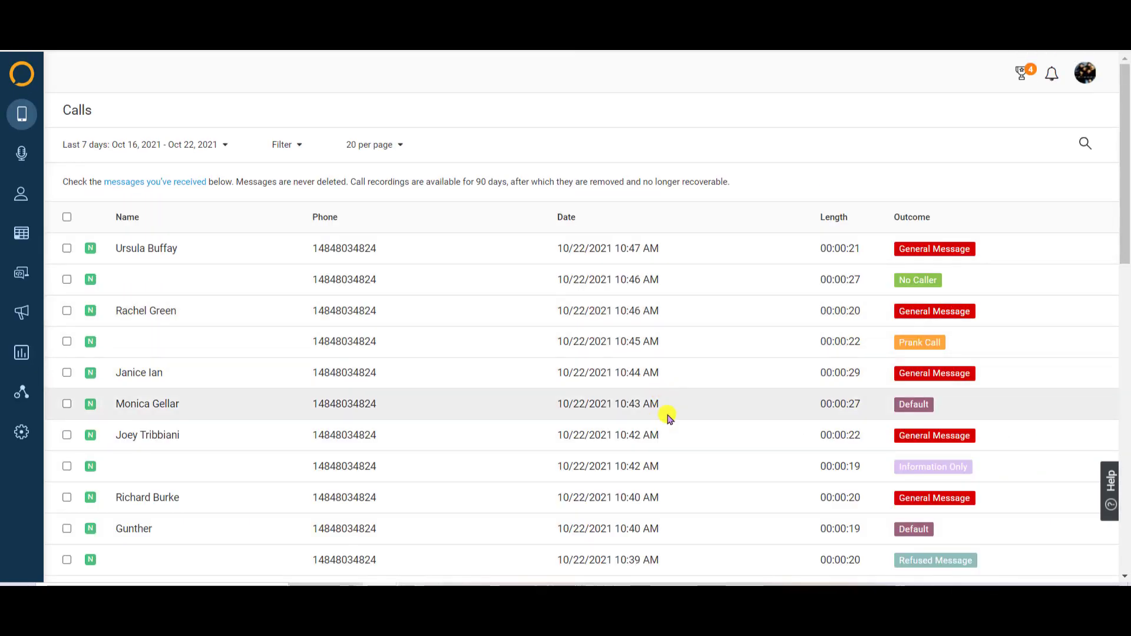
- Change the Calls list from 20 to 100 calls per page
click(380, 154)
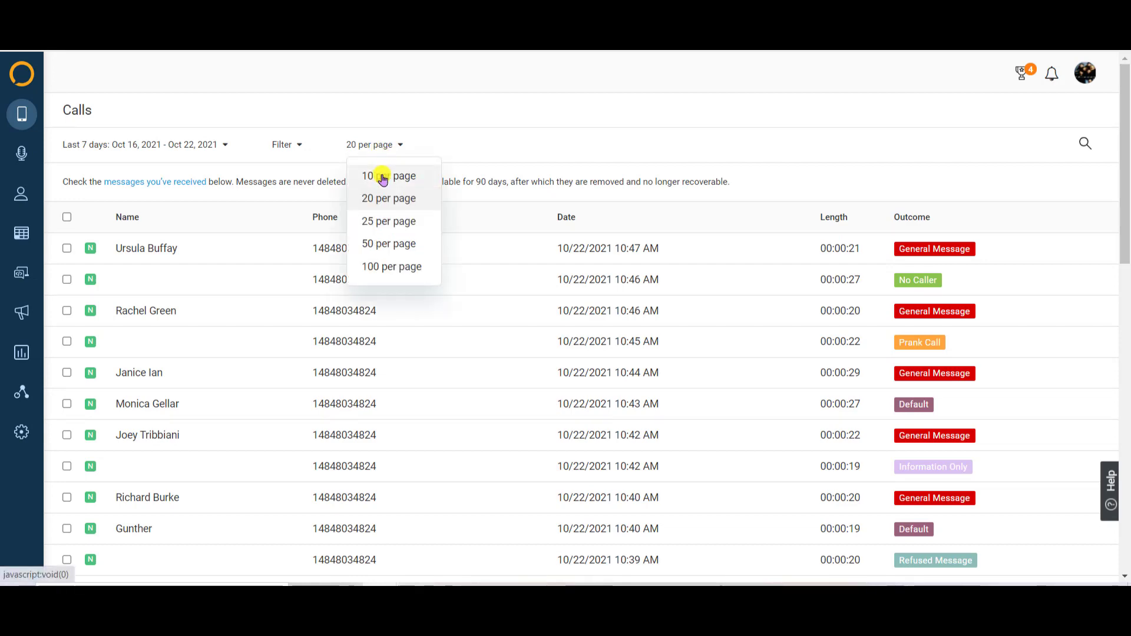
click(385, 268)
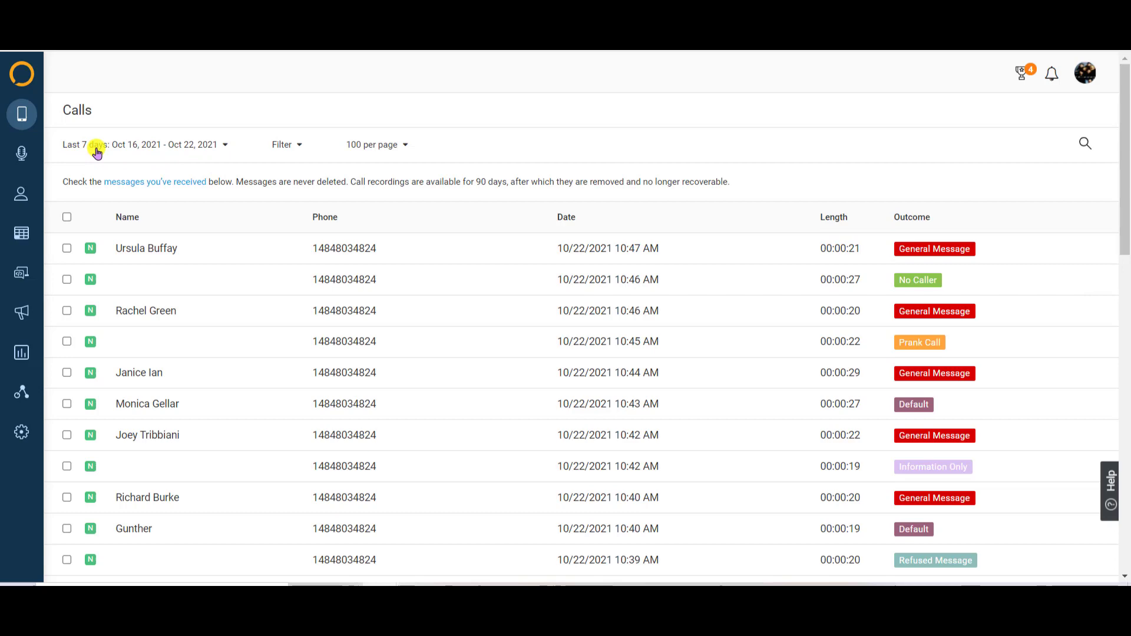
- Filter the Calls list to this week's calls
click(163, 149)
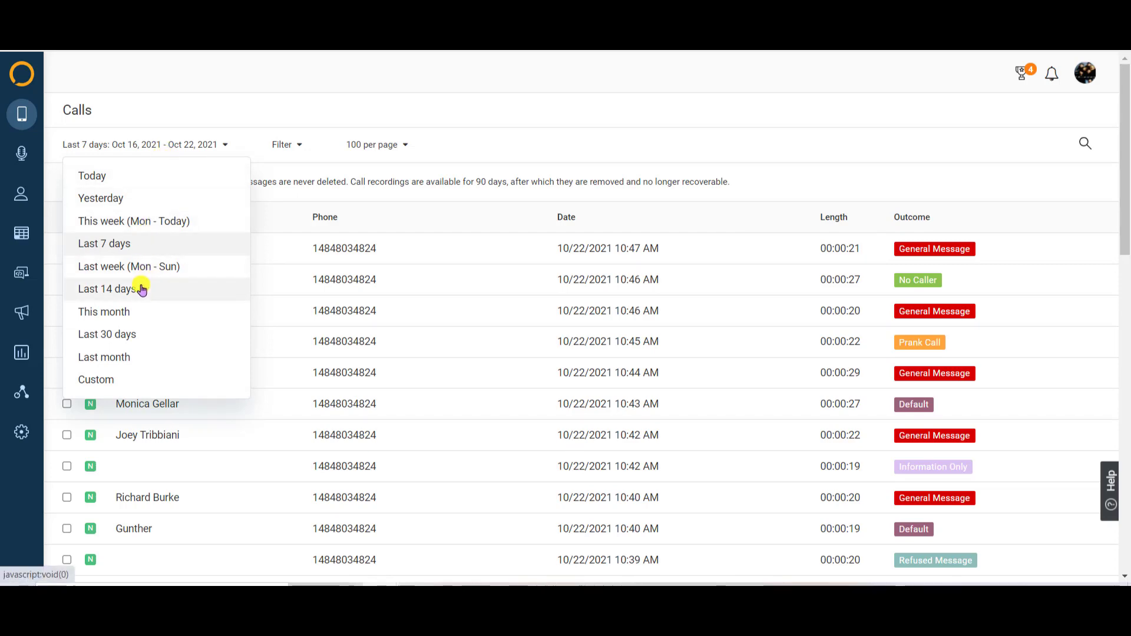
click(140, 226)
scroll(175, 303, down, 1)
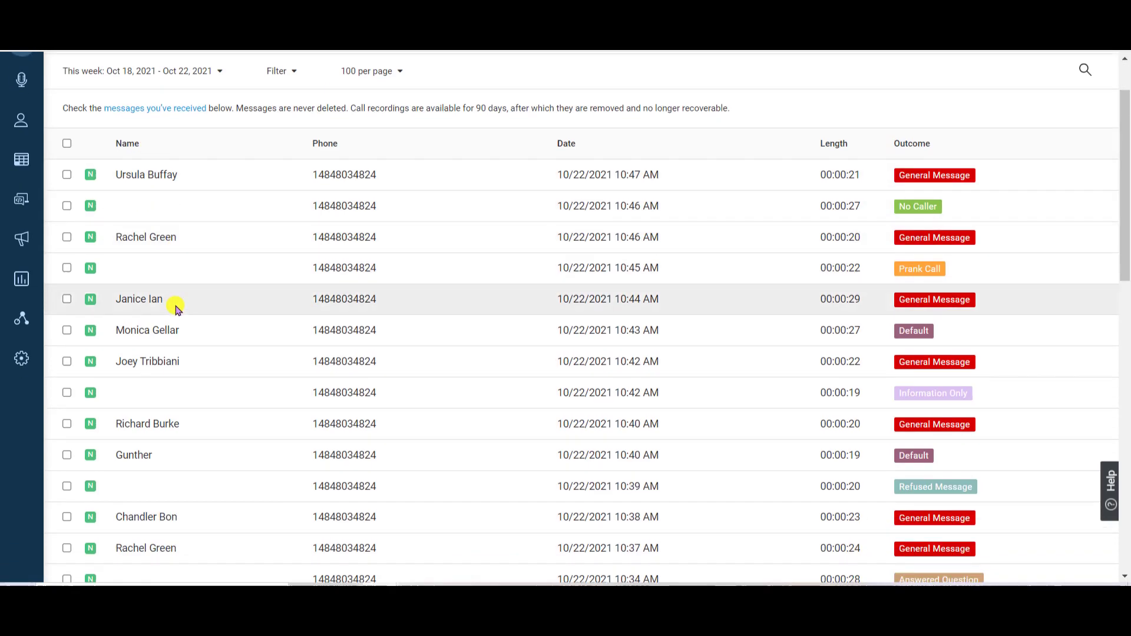
scroll(176, 304, up, 1)
- Apply a custom date range from Oct 01 to Oct 31, 2021
click(184, 144)
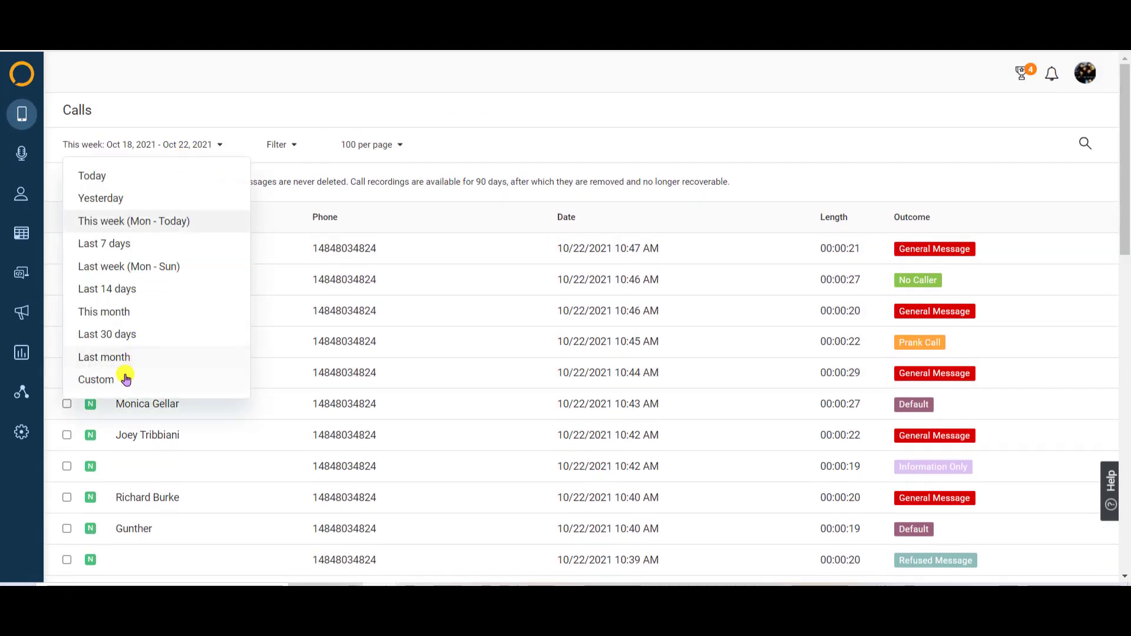
click(126, 379)
click(117, 430)
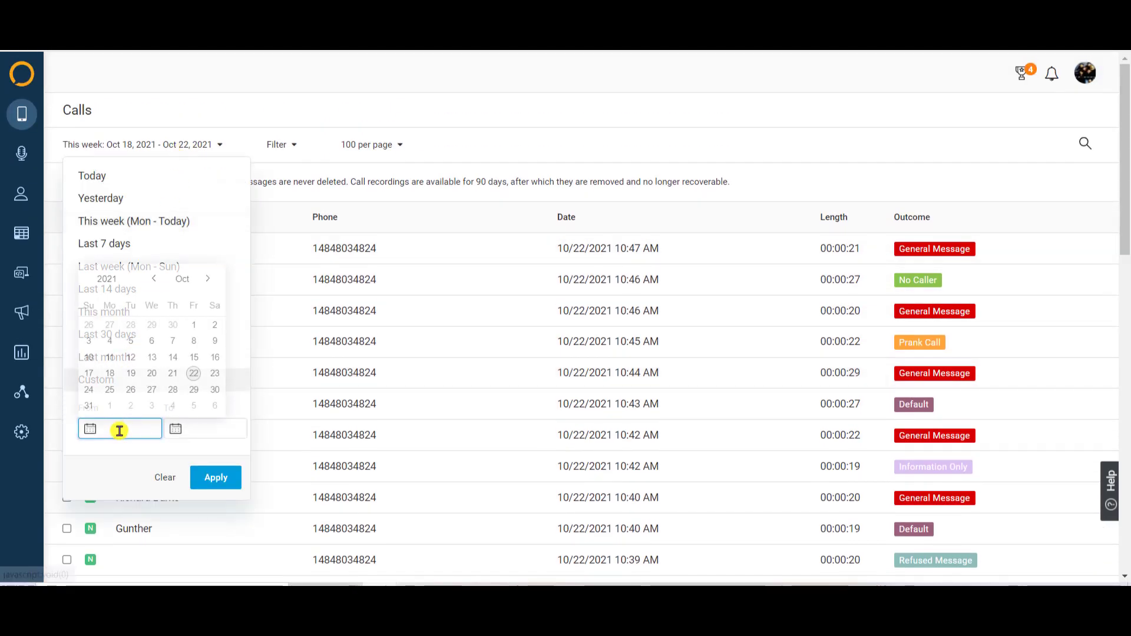
click(195, 325)
click(183, 428)
click(174, 406)
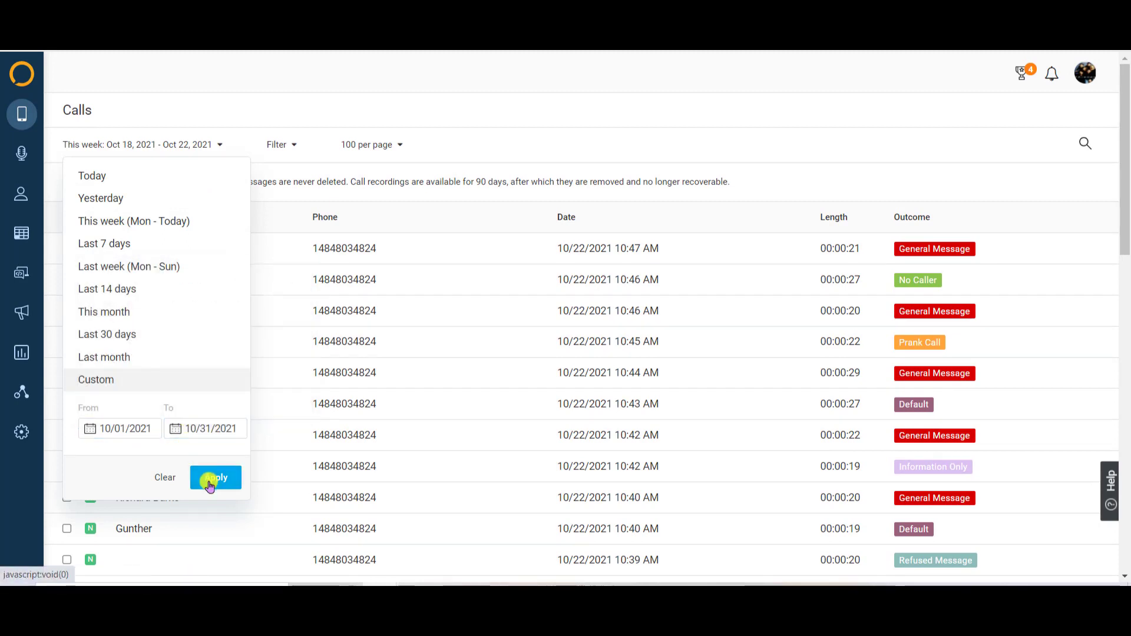
click(211, 480)
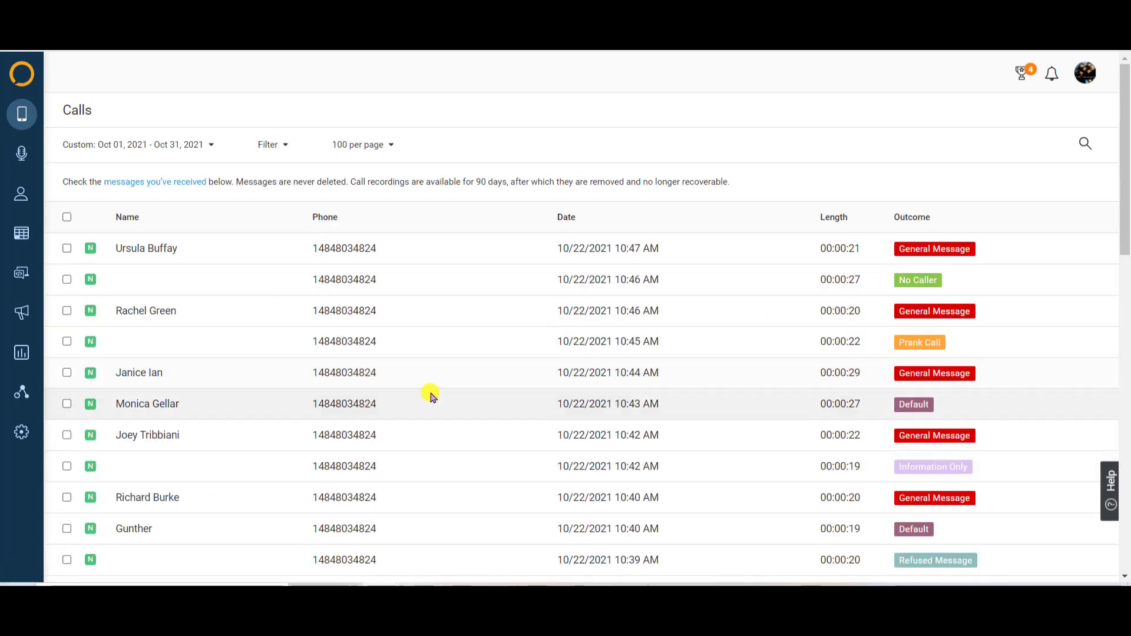
click(280, 152)
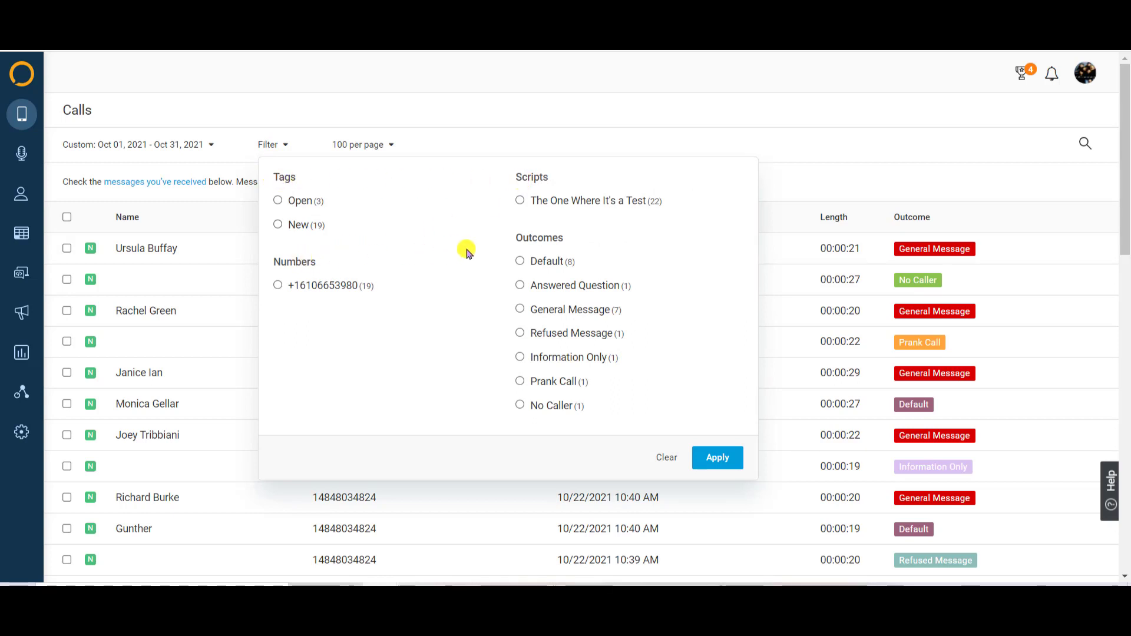
click(519, 202)
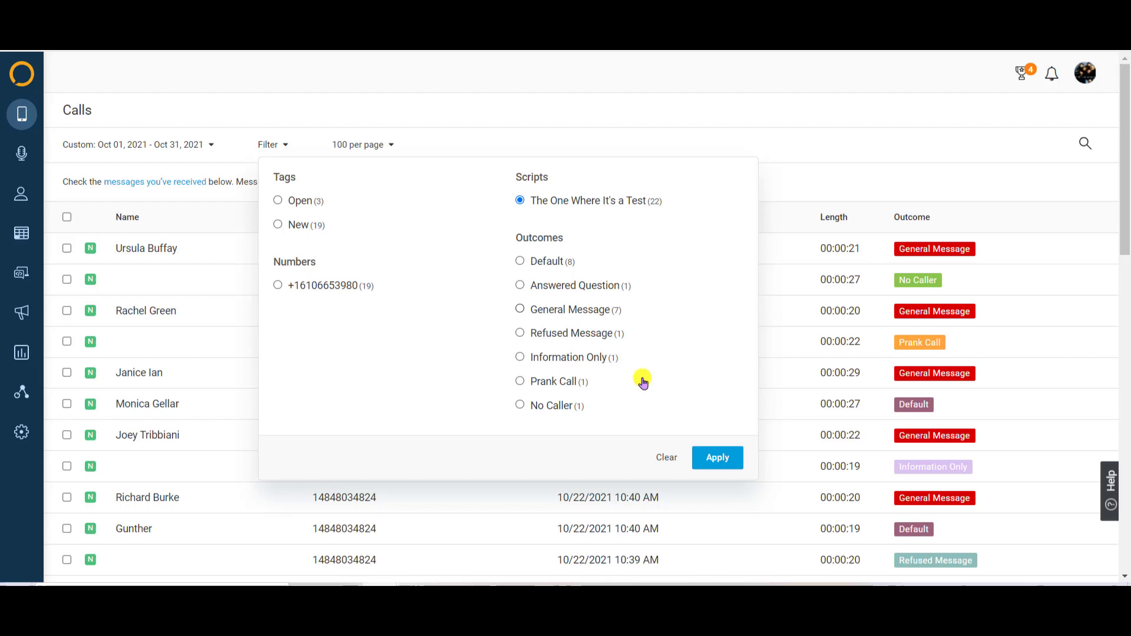
click(720, 462)
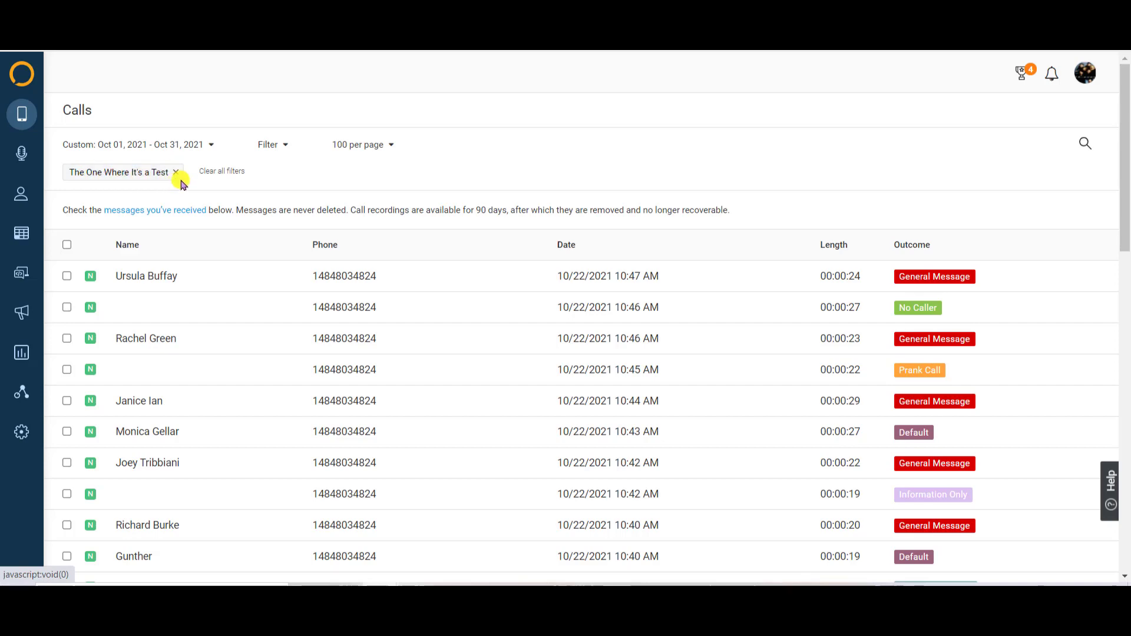
click(214, 172)
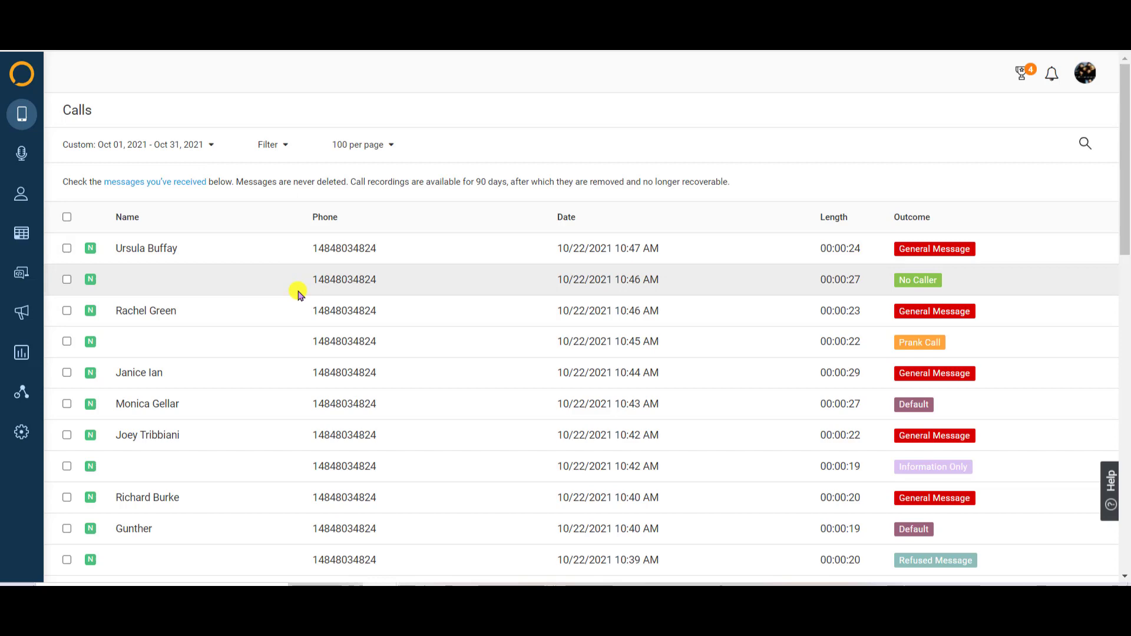
scroll(294, 300, down, 2)
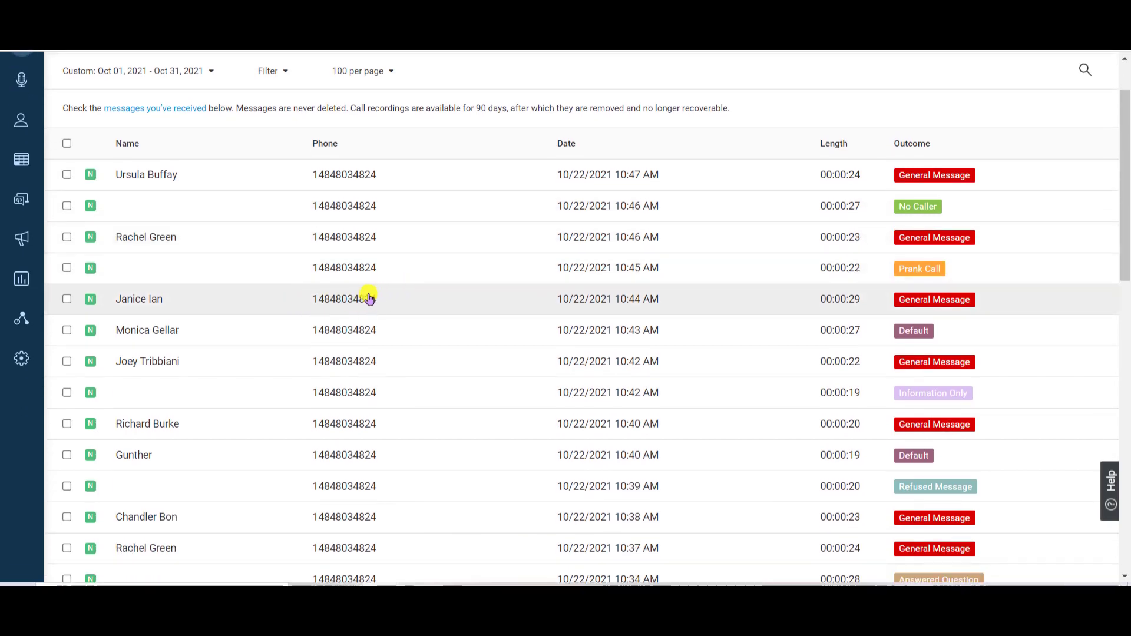
click(67, 238)
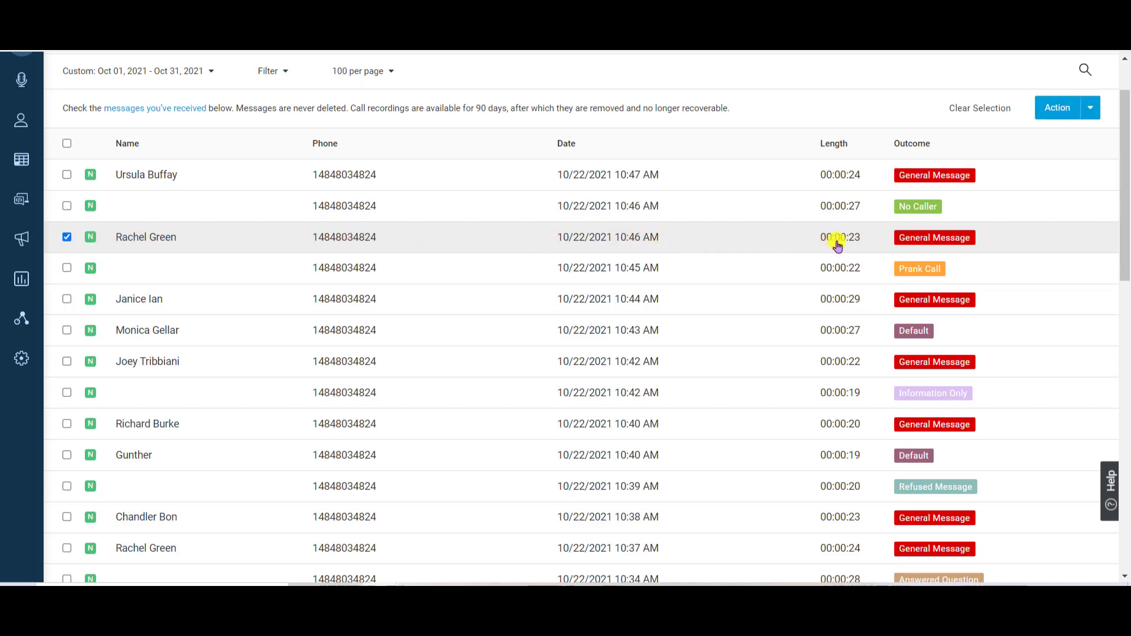
click(1069, 113)
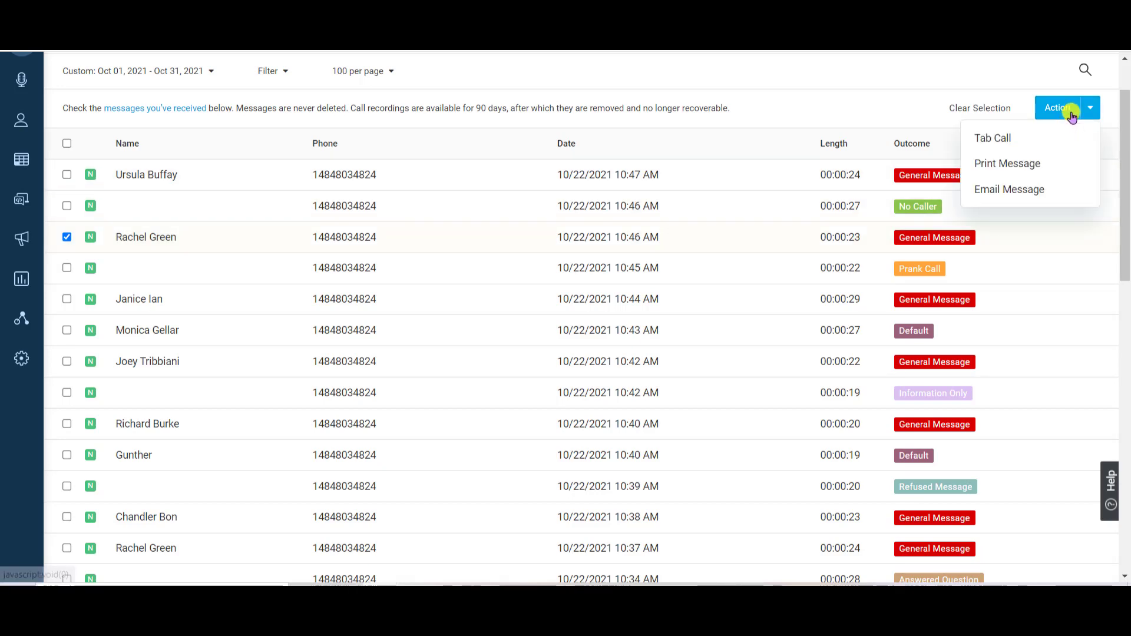
click(1070, 114)
click(1069, 112)
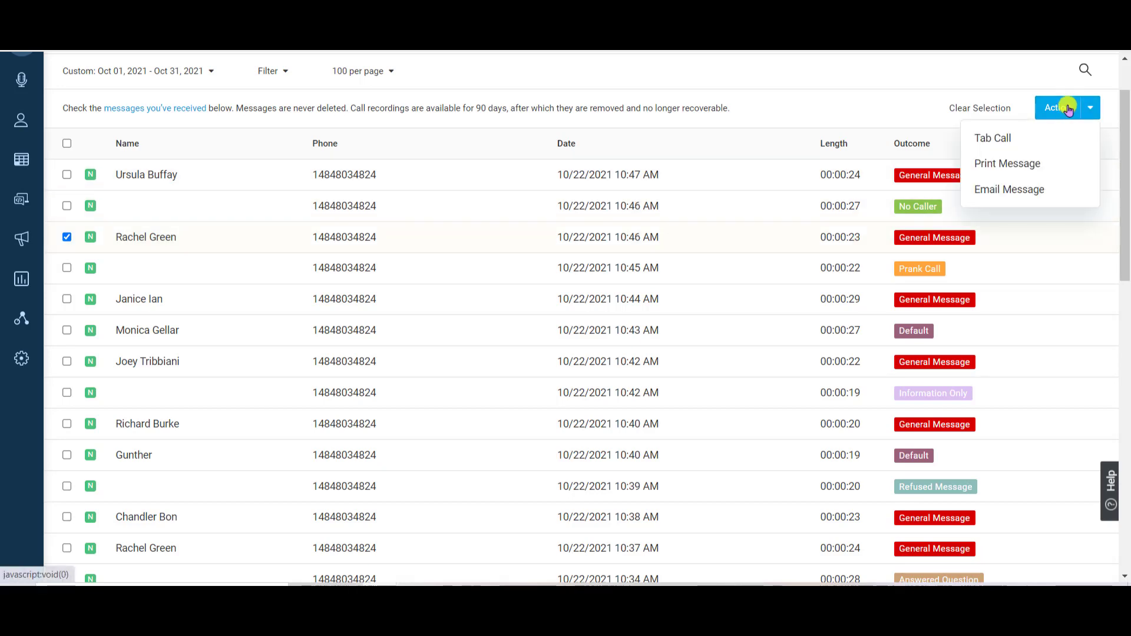
click(1040, 169)
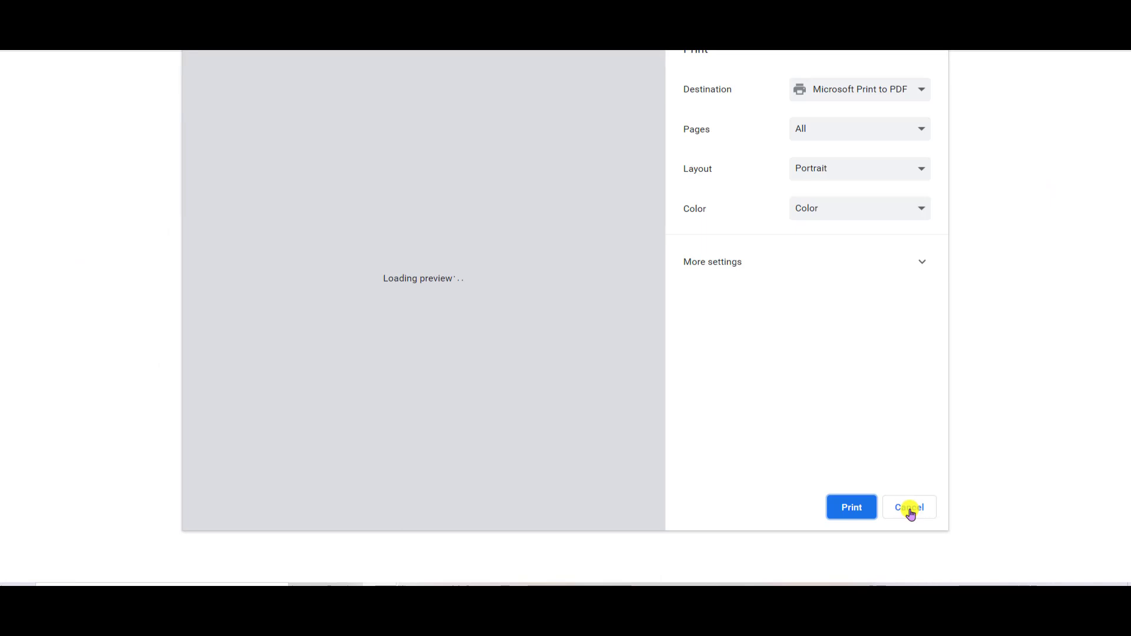
click(910, 511)
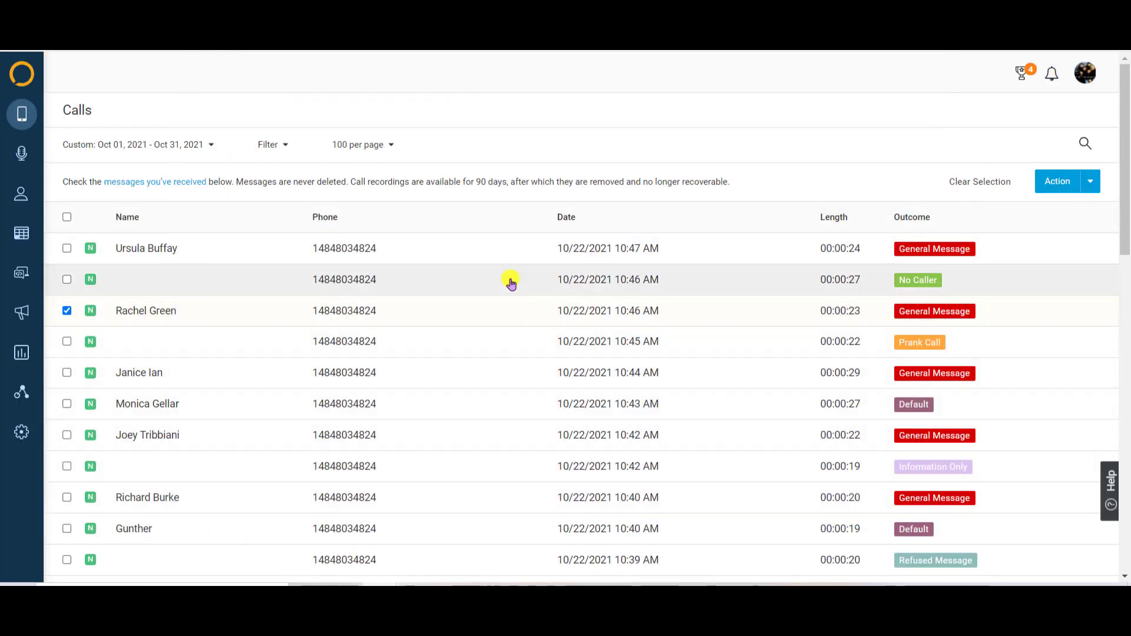
click(66, 310)
click(67, 248)
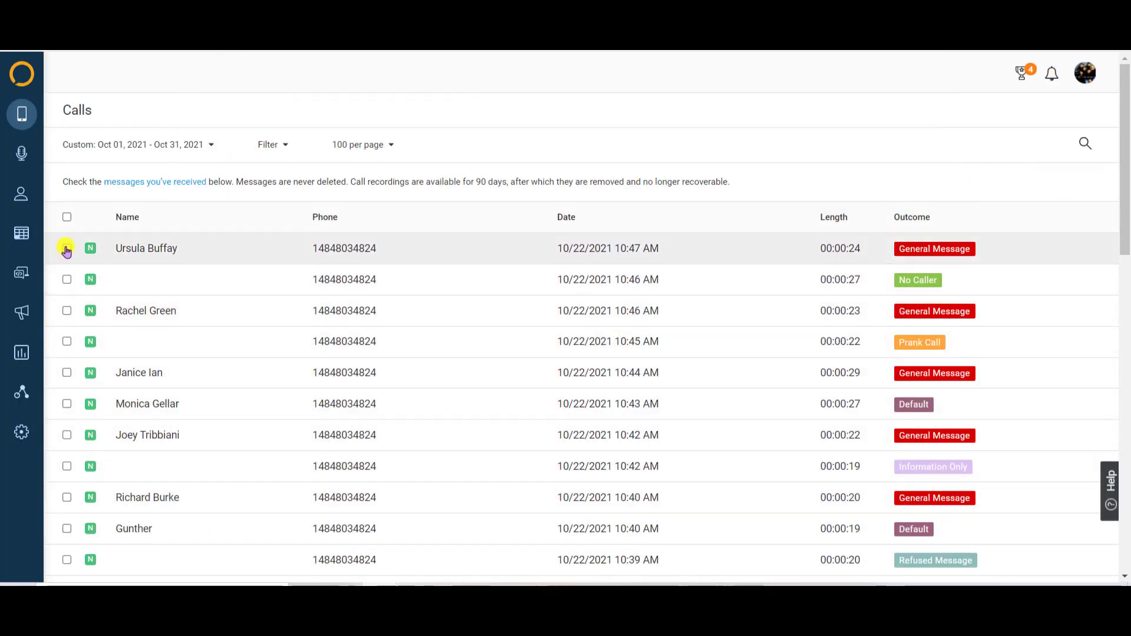
- Email the selected 10:47 AM and 10:44 AM messages to one recipient
click(67, 373)
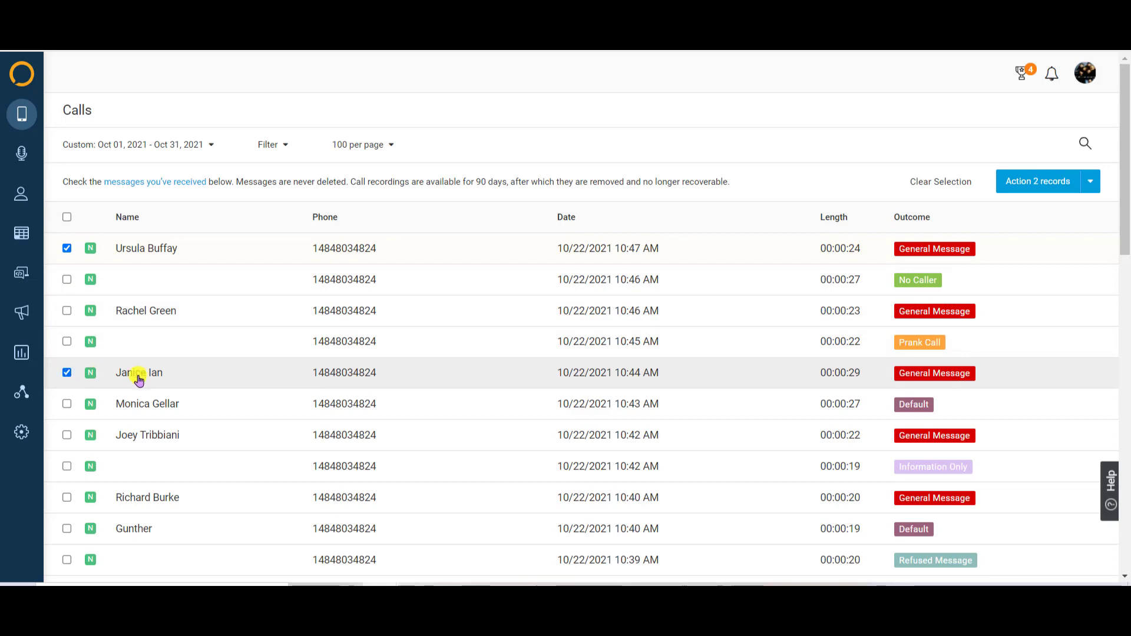
click(1069, 181)
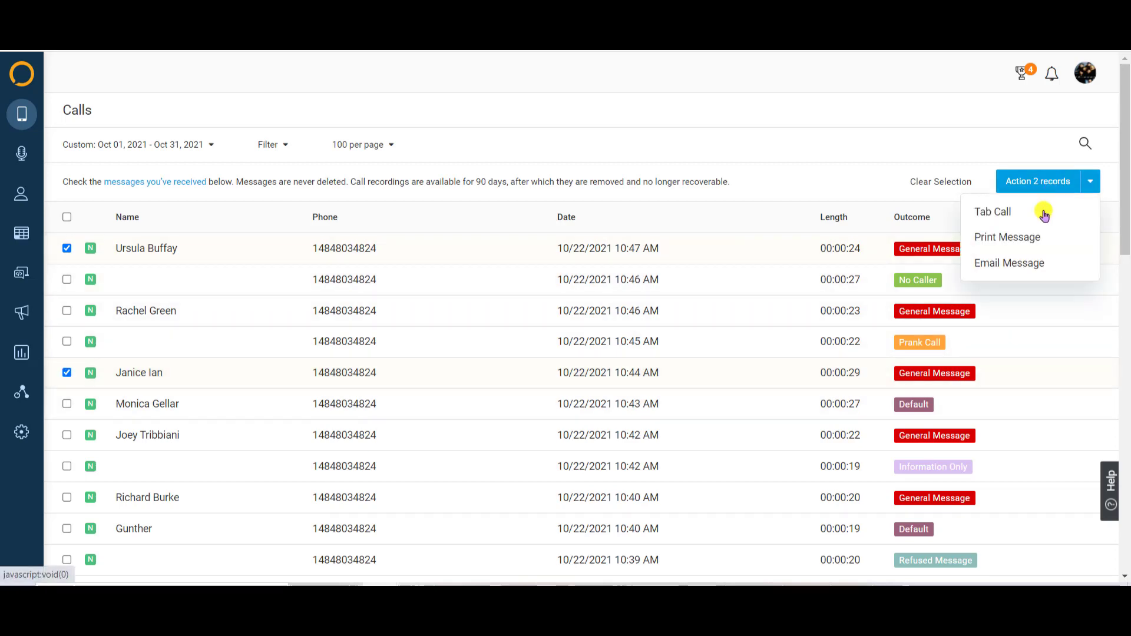
click(1034, 265)
click(449, 293)
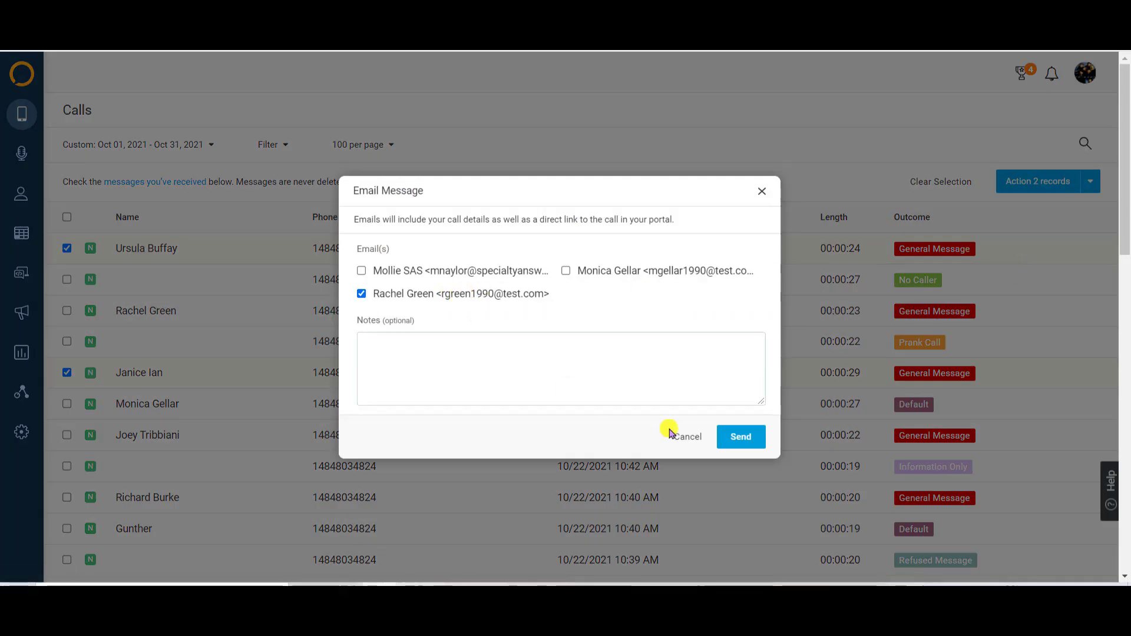
click(739, 436)
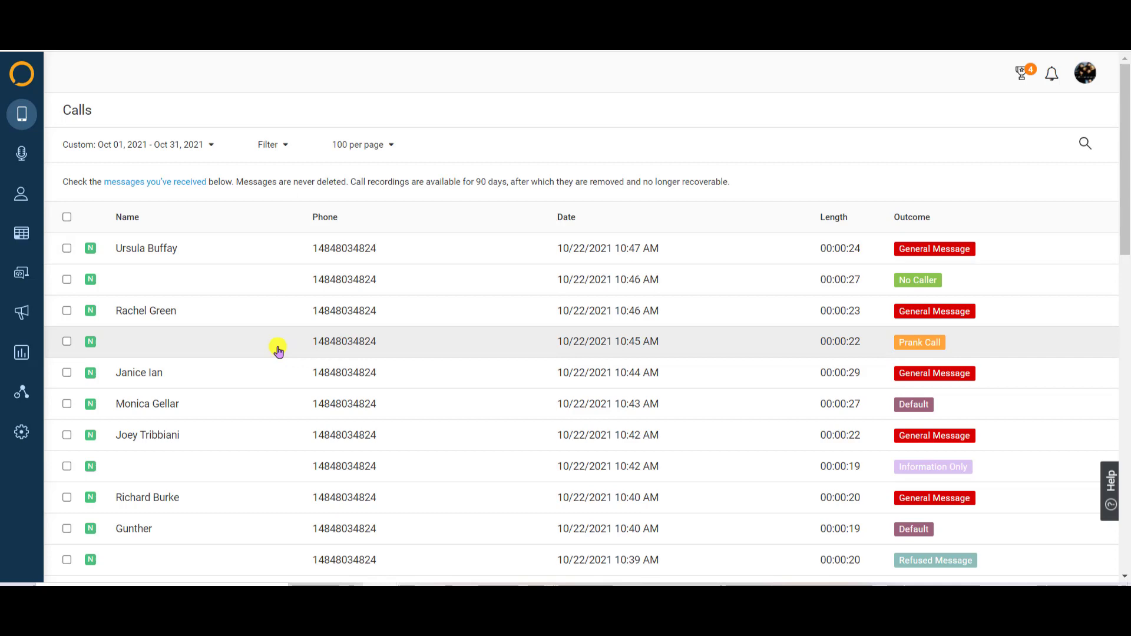
- Open the 10:46 AM General Message call in its own tab
click(67, 311)
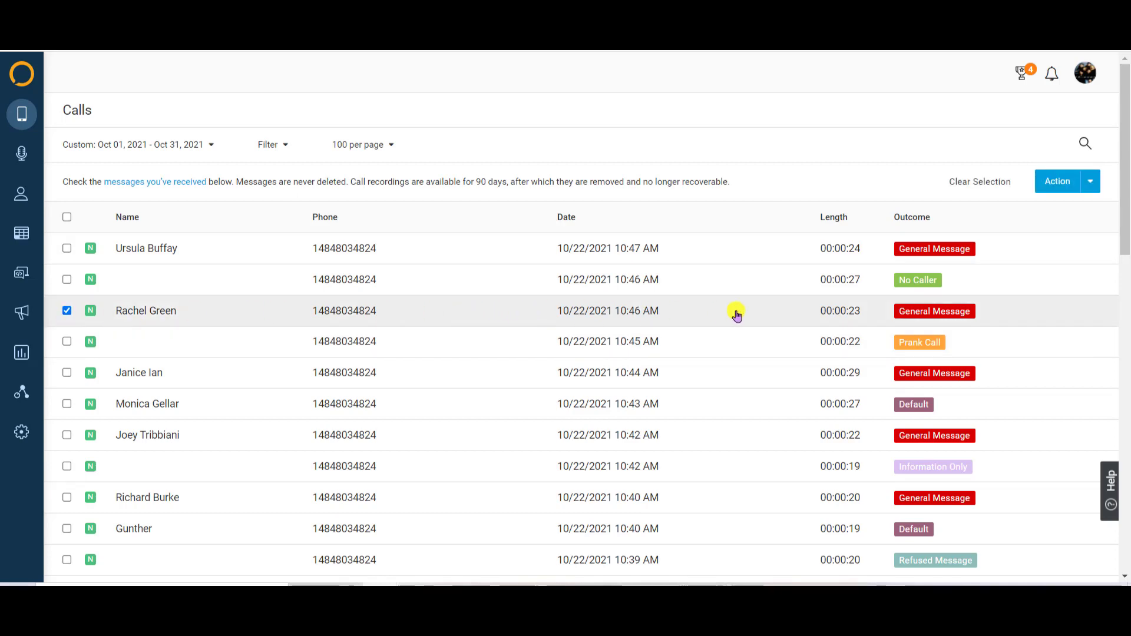
click(1065, 180)
click(1021, 213)
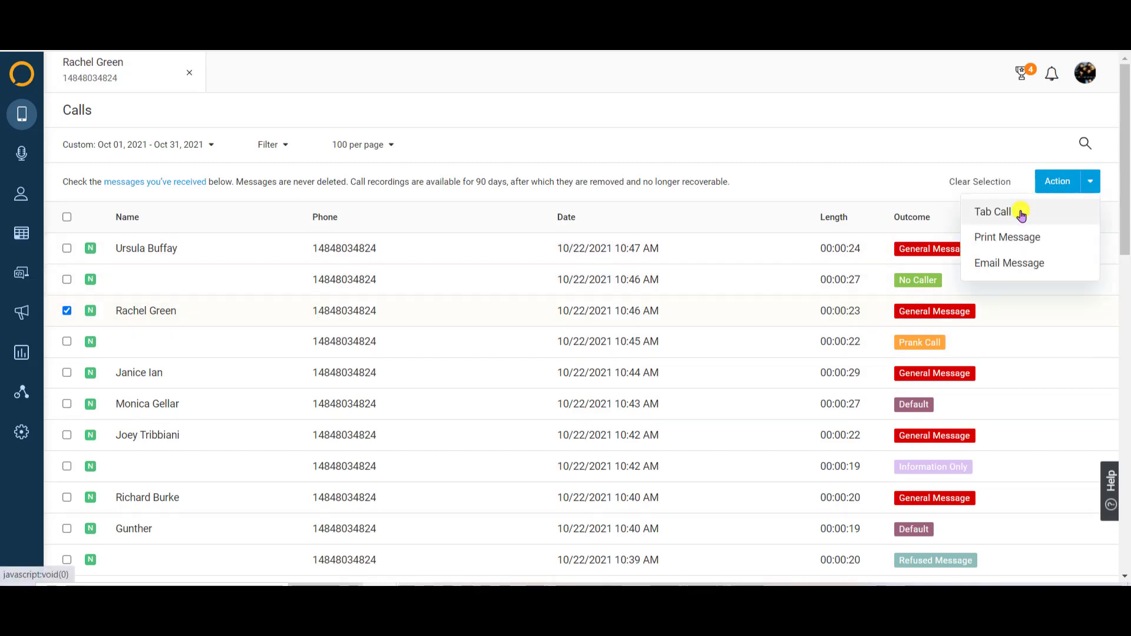
- Open the 10:43 and 10:42 AM calls as tabs and show the 10:43 call
click(66, 310)
click(66, 404)
click(66, 434)
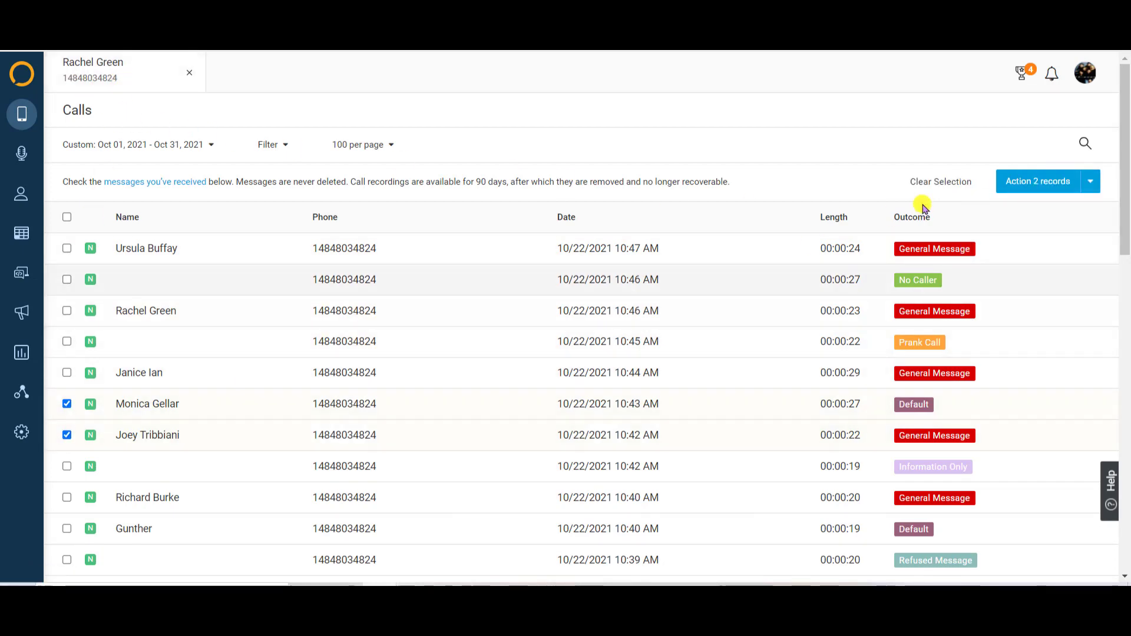
click(1065, 180)
click(1011, 214)
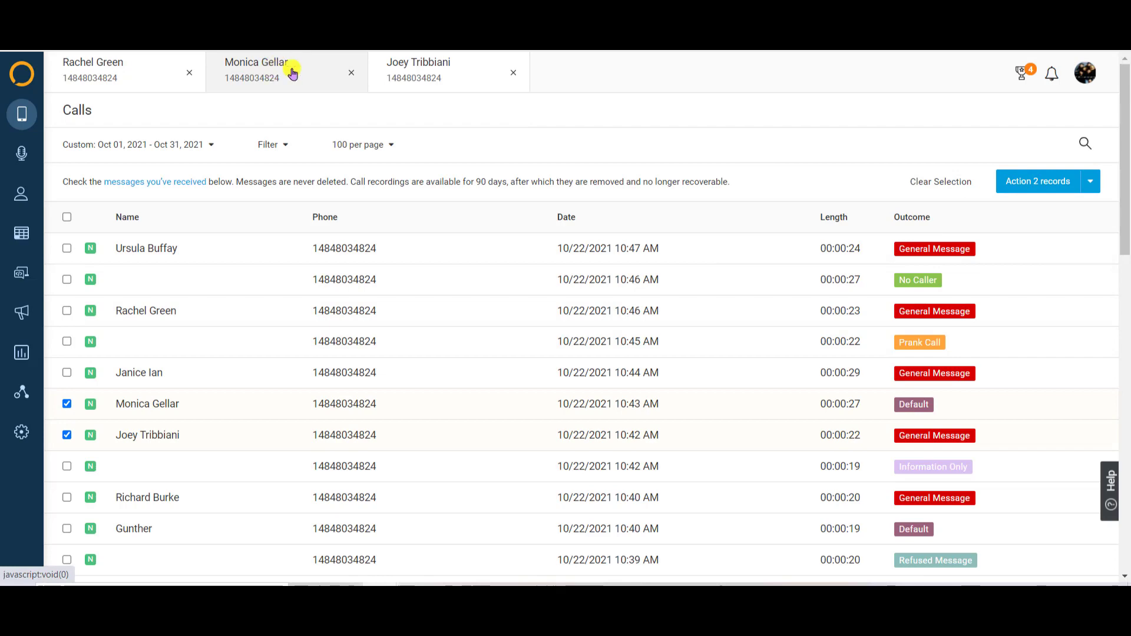
click(412, 74)
- Switch to the 10:42 AM call's tab and read its small-latte price ticket details
click(268, 77)
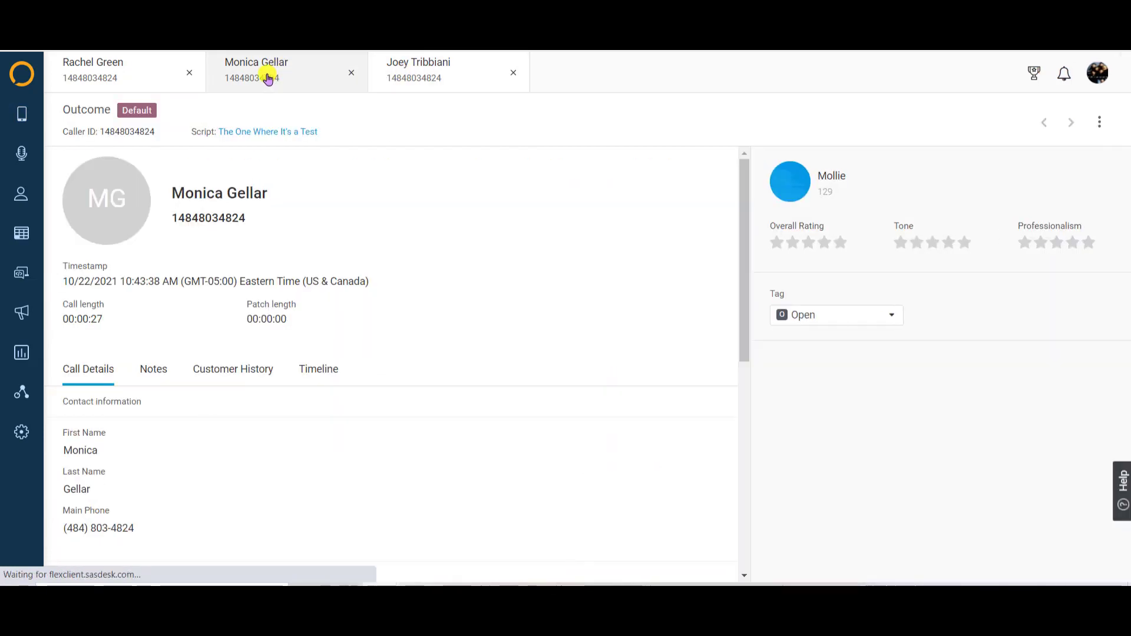
click(450, 75)
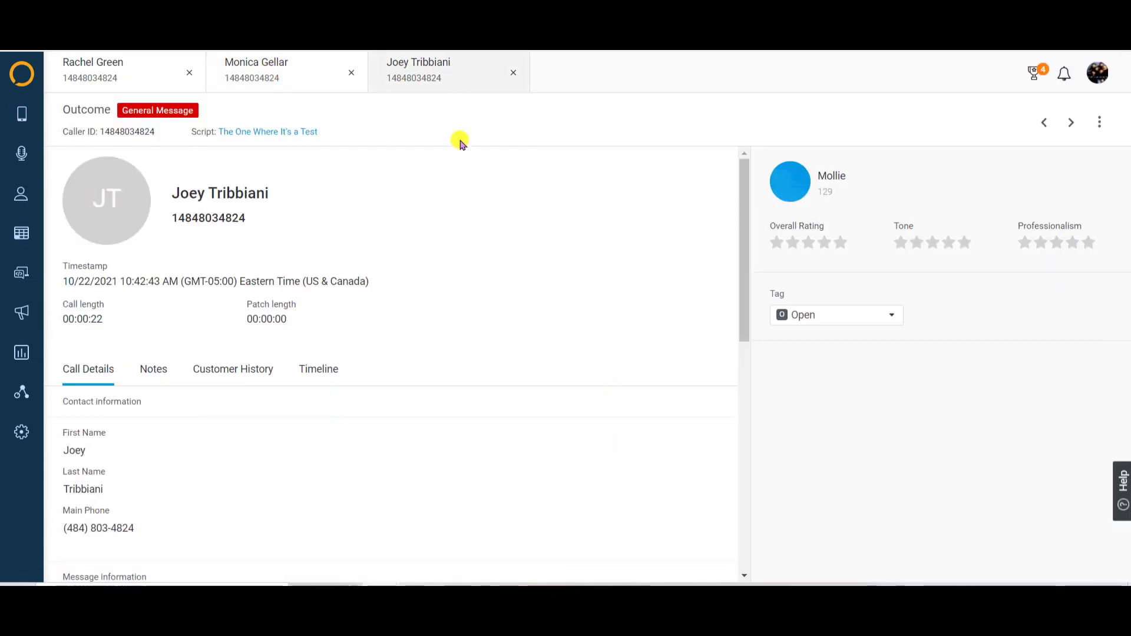
scroll(420, 310, down, 1)
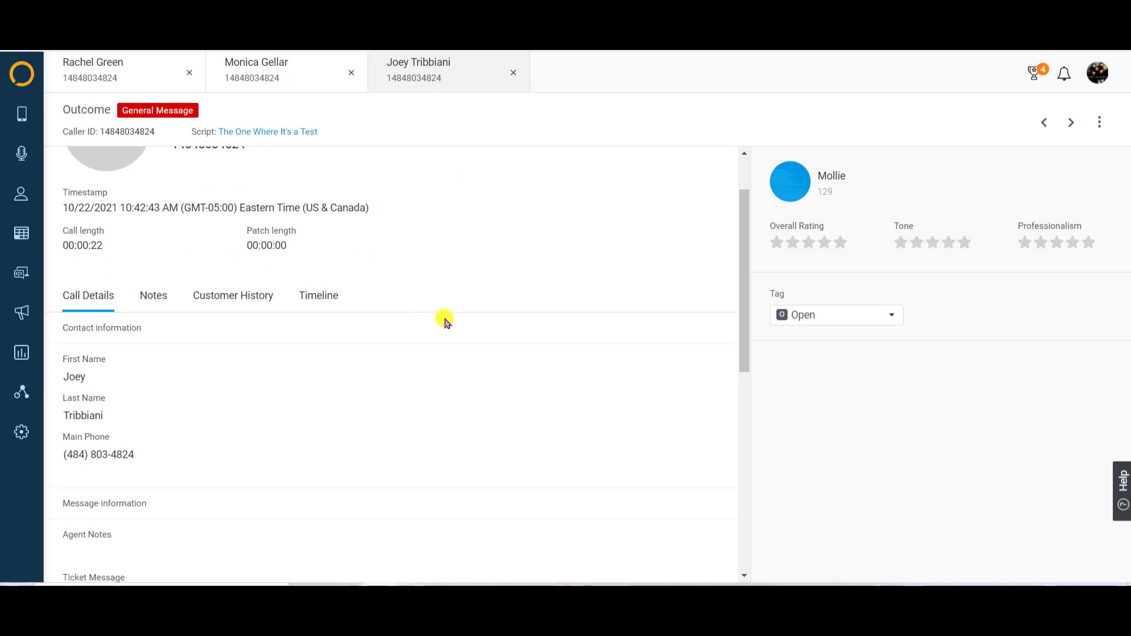
scroll(446, 321, down, 1)
scroll(460, 336, up, 1)
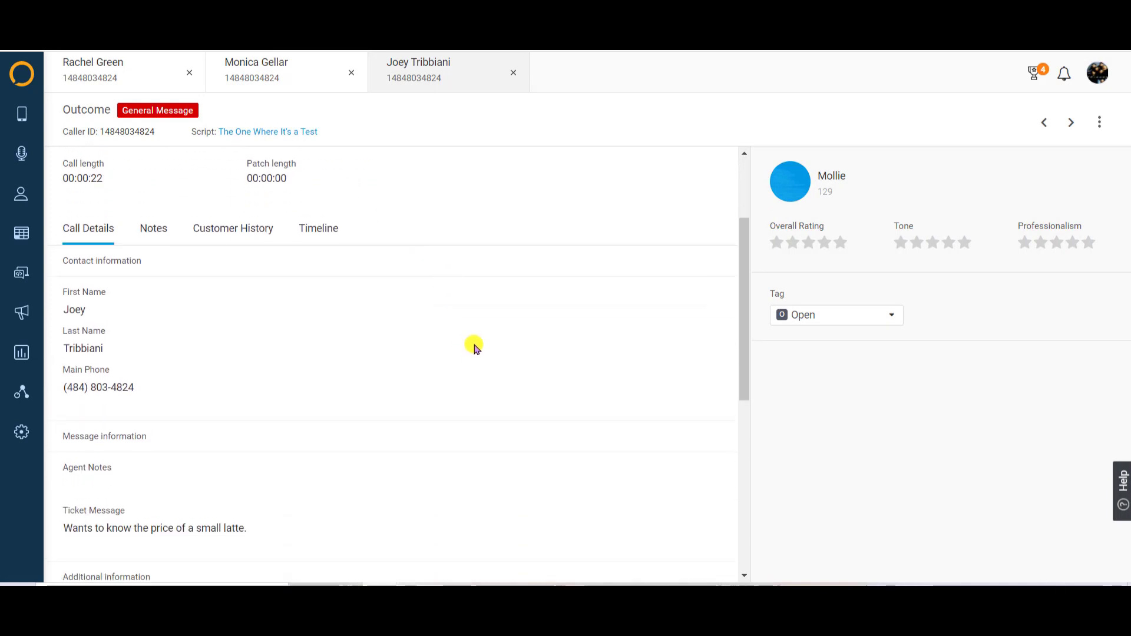
scroll(497, 354, up, 1)
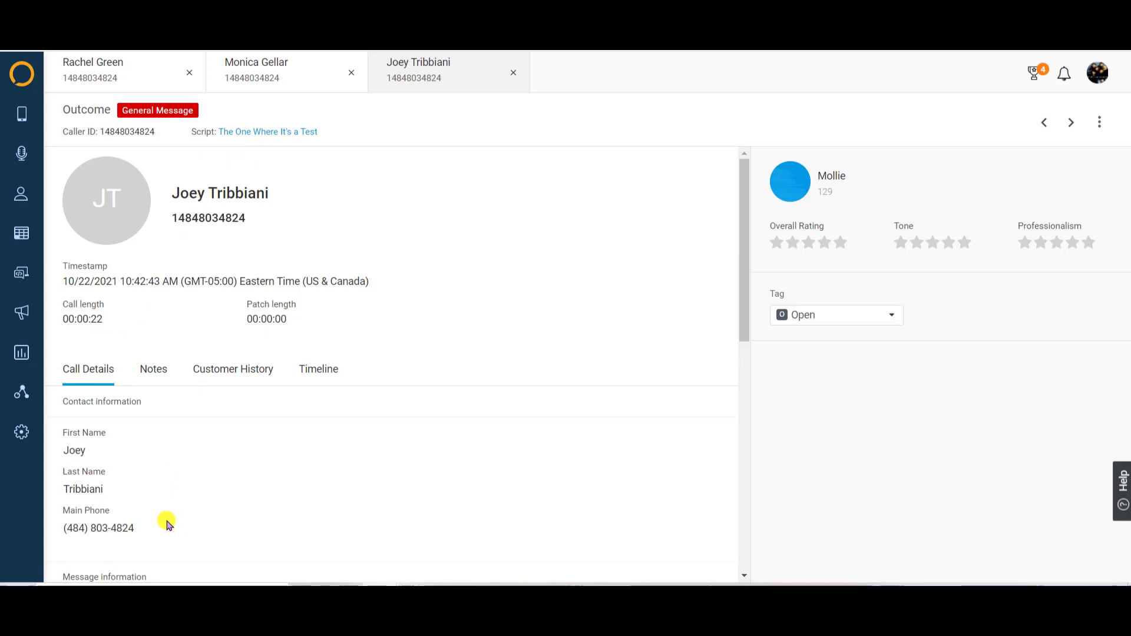
scroll(167, 523, down, 5)
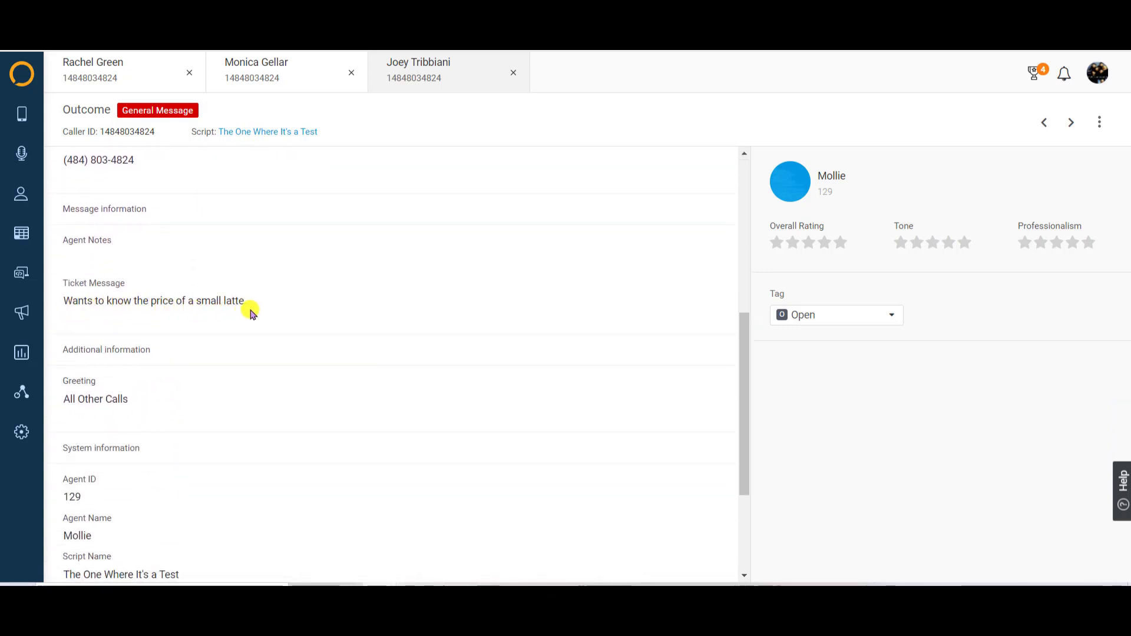
scroll(412, 448, up, 5)
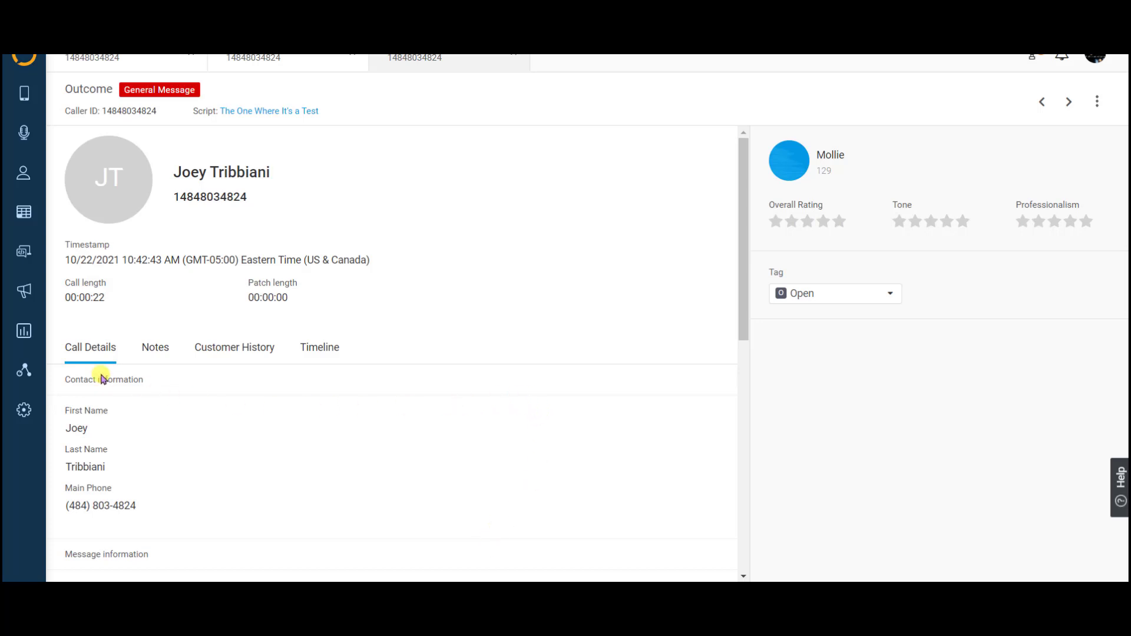
- Save the note "This needs to be handled!" in the 10:42 AM call's Notes
click(155, 350)
click(144, 392)
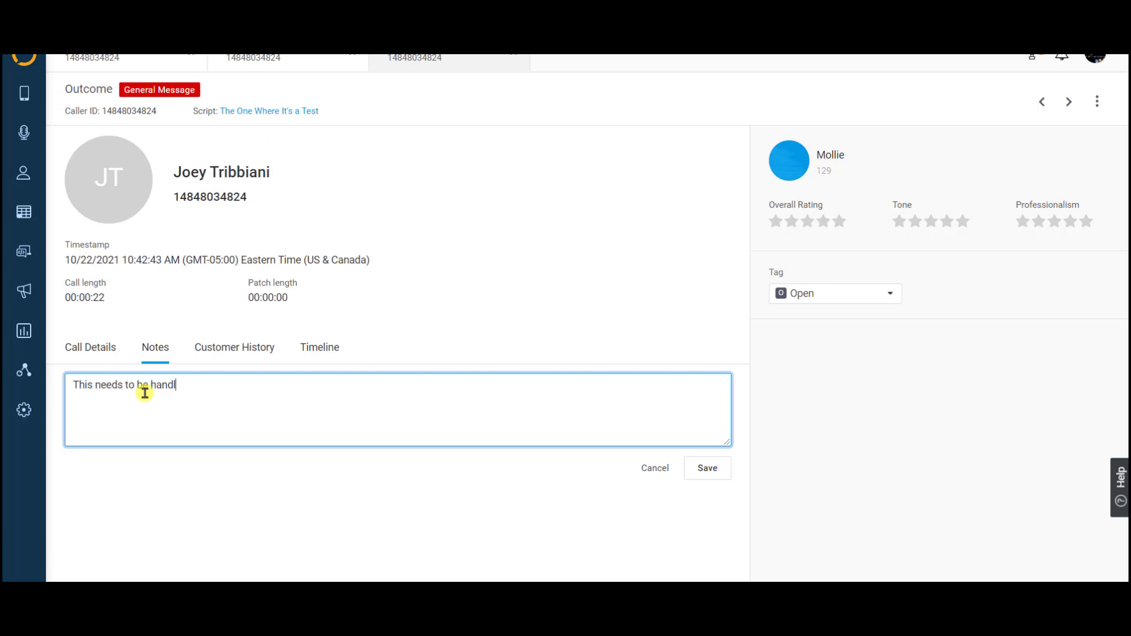
click(710, 473)
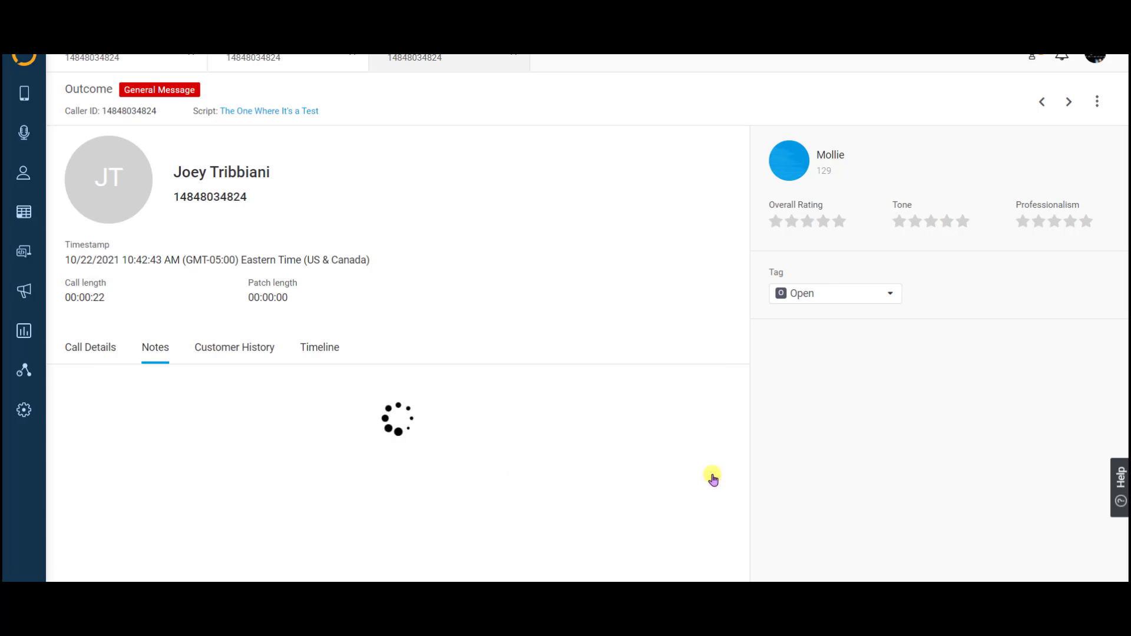
scroll(389, 432, down, 1)
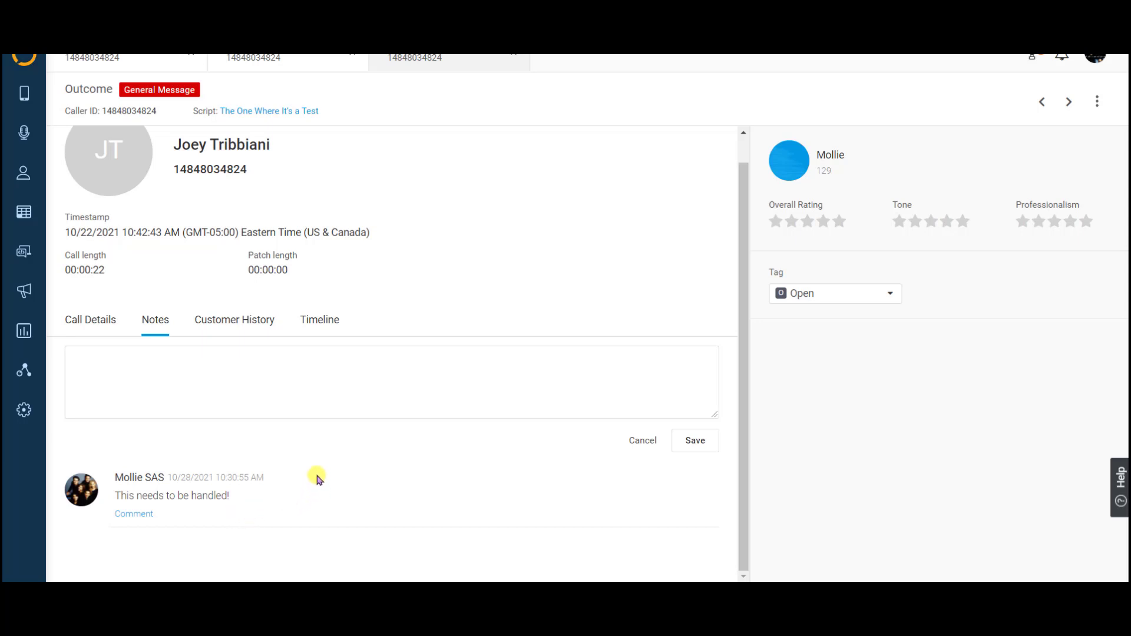
- Open Customer History and scroll through the caller's 18 past calls and outcomes
click(211, 335)
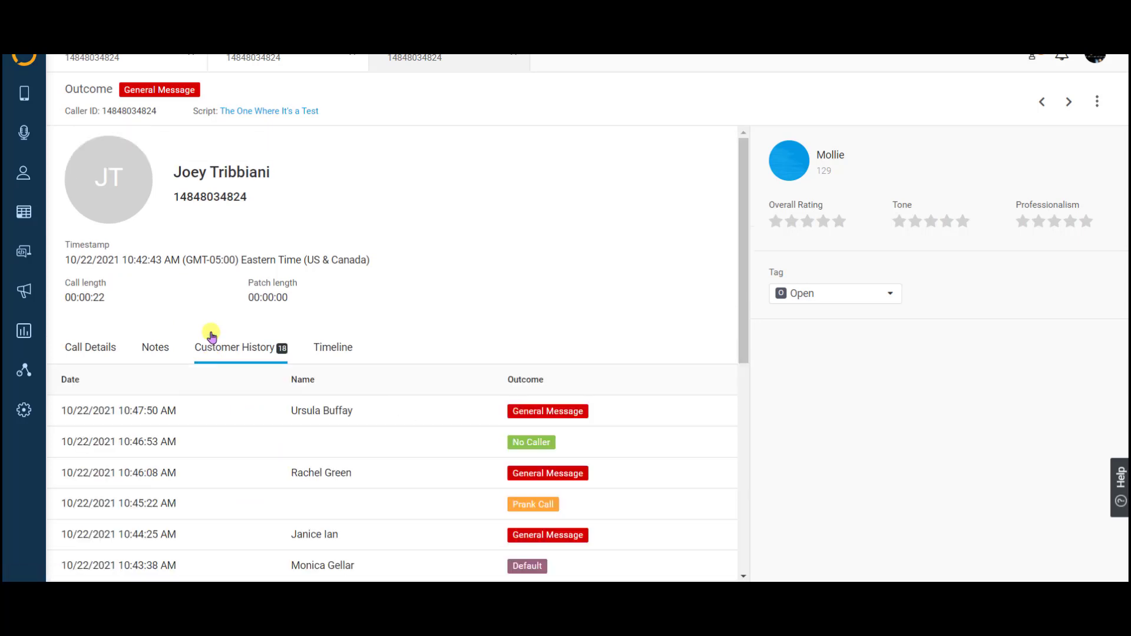
scroll(233, 419, down, 1)
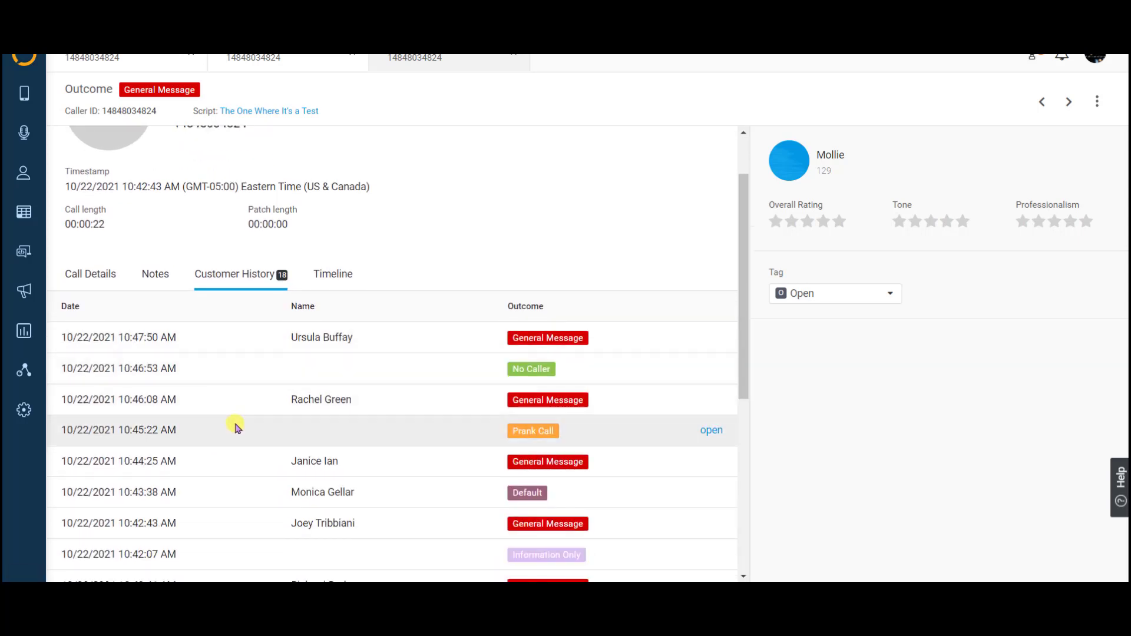
scroll(535, 386, down, 1)
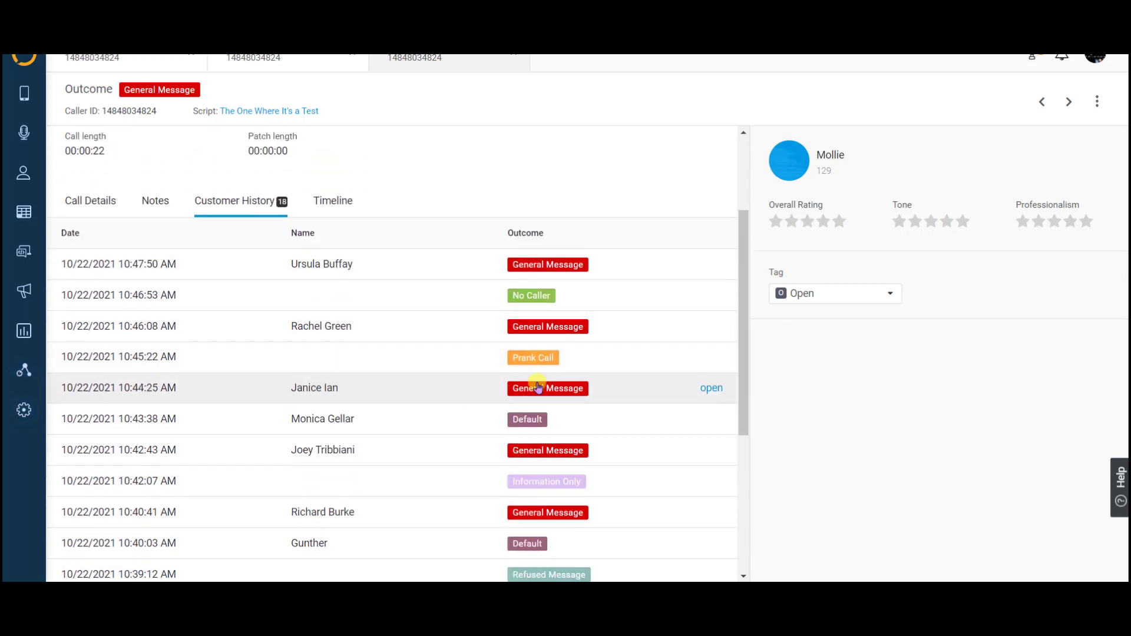
drag(744, 287, 743, 319)
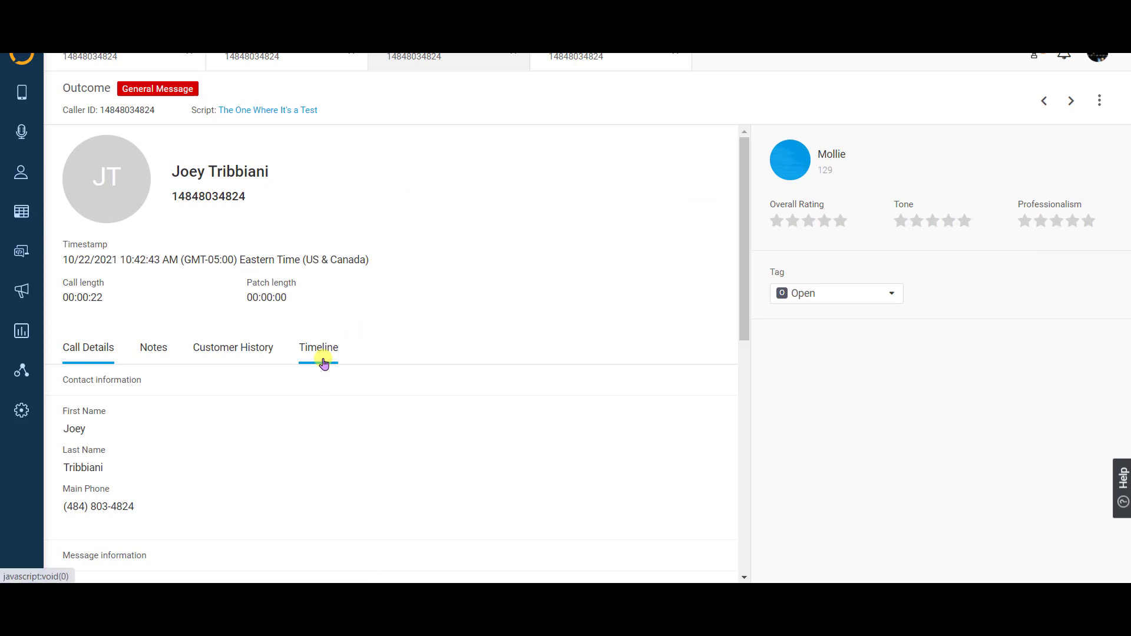
drag(744, 253, 738, 393)
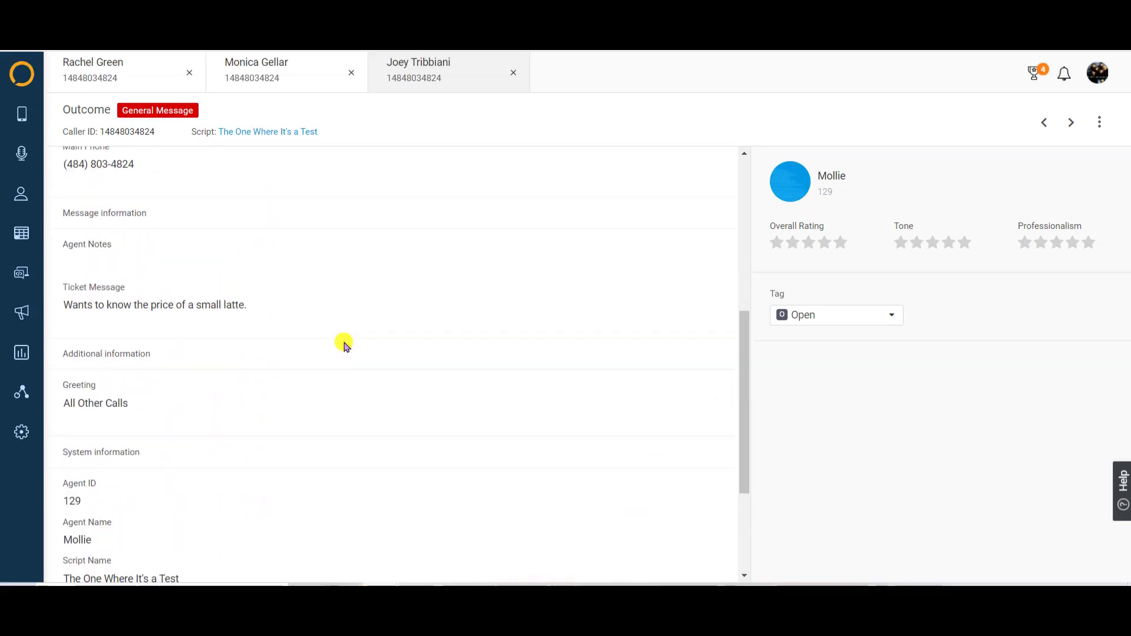
scroll(343, 341, up, 2)
scroll(461, 396, up, 5)
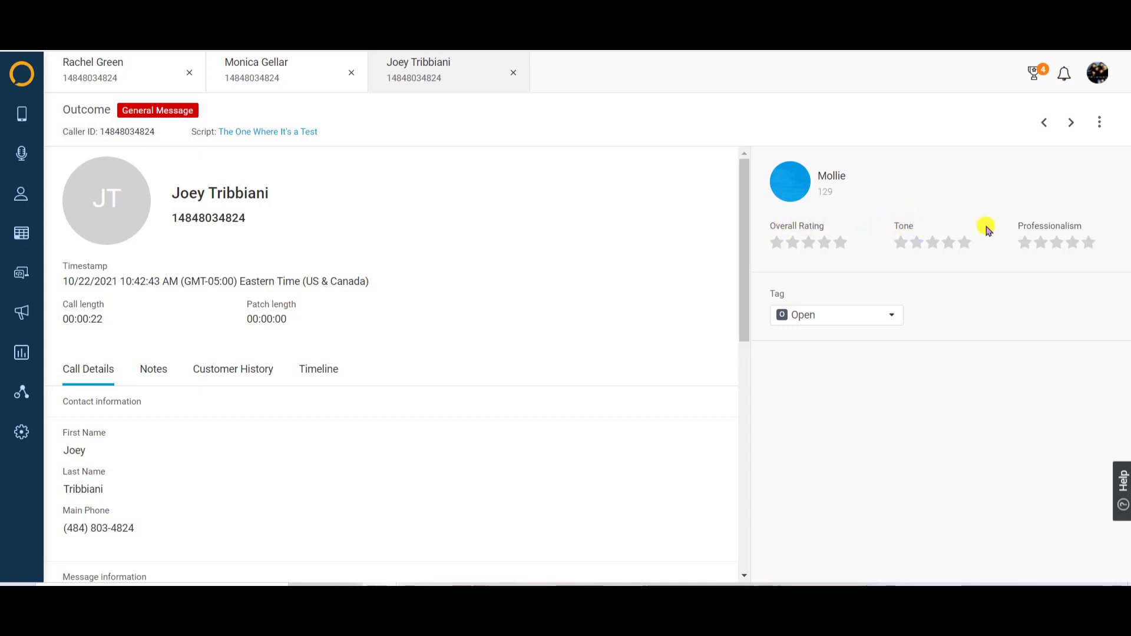
- Give five stars for Overall Rating, Tone and Professionalism, and start the review with "Great"
click(840, 244)
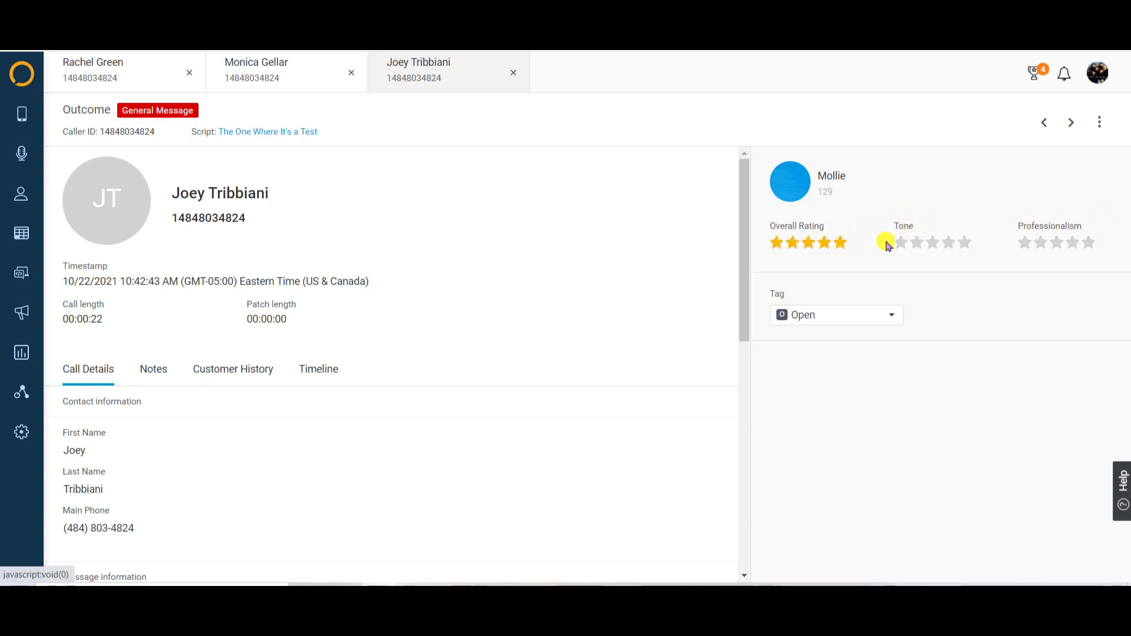
click(964, 243)
click(1088, 244)
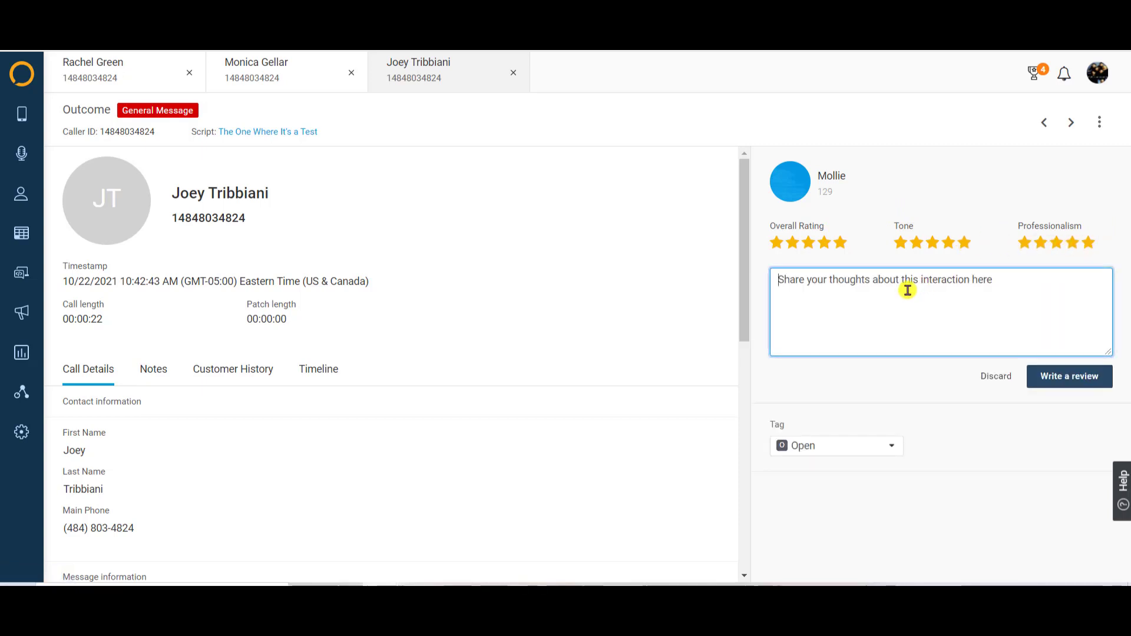
text(Great)
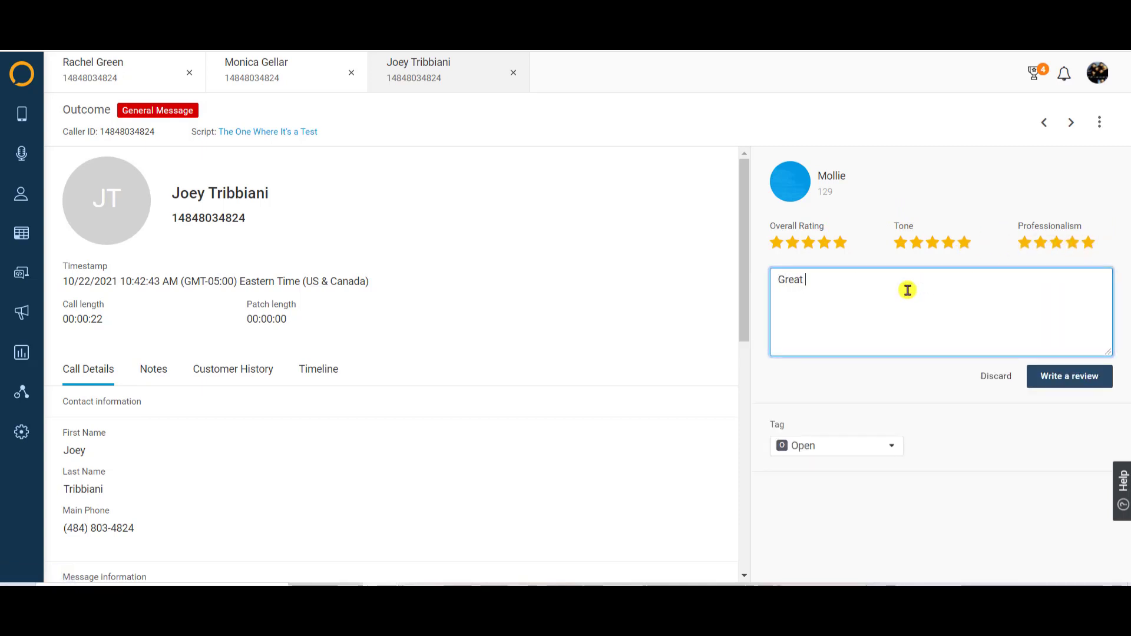